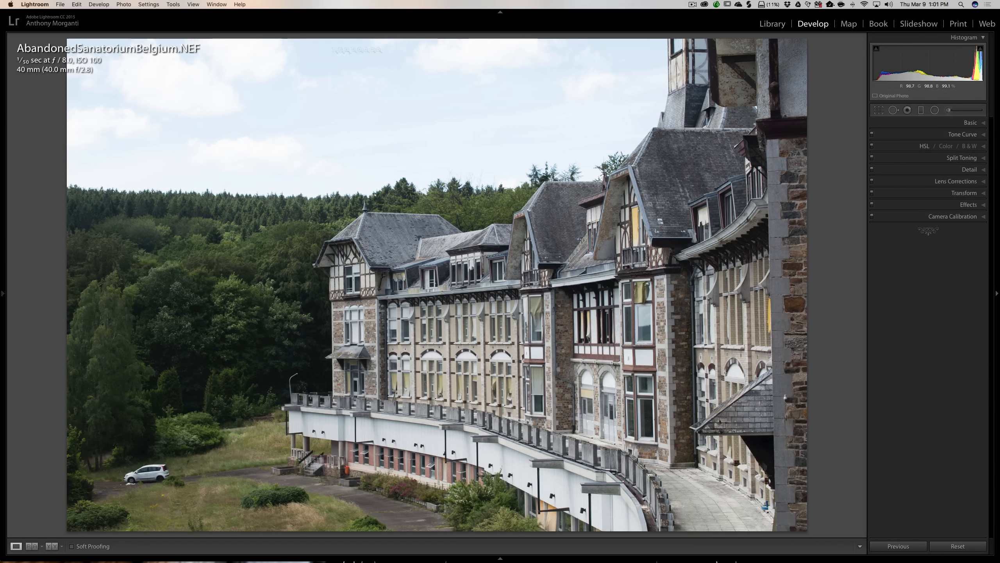
# Step: Inspect the photo's focus points and focus information with the Show Focus Points plug-in, closing it when done
pyautogui.click(767, 26)
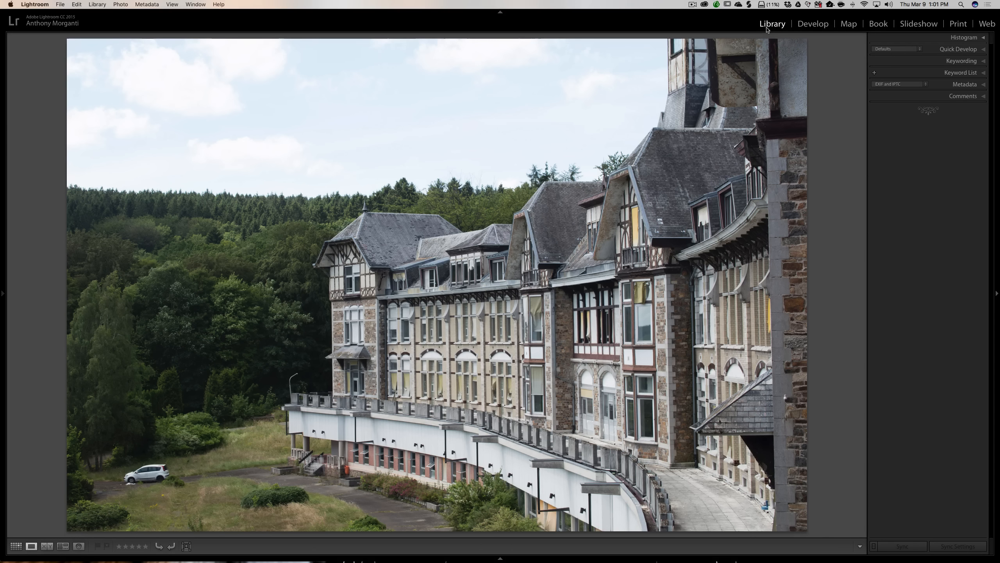
pyautogui.click(97, 4)
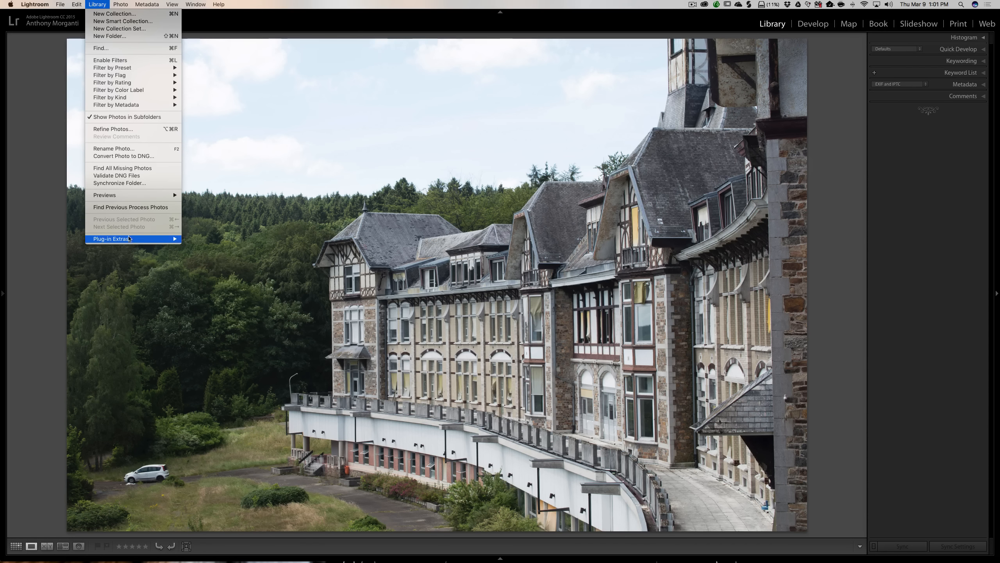
pyautogui.moveTo(130, 239)
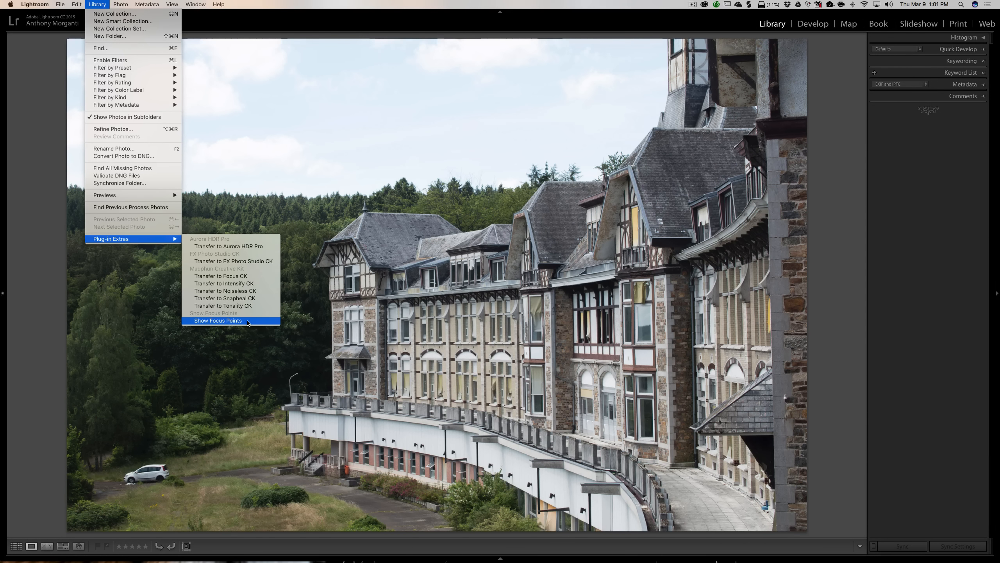
pyautogui.click(248, 321)
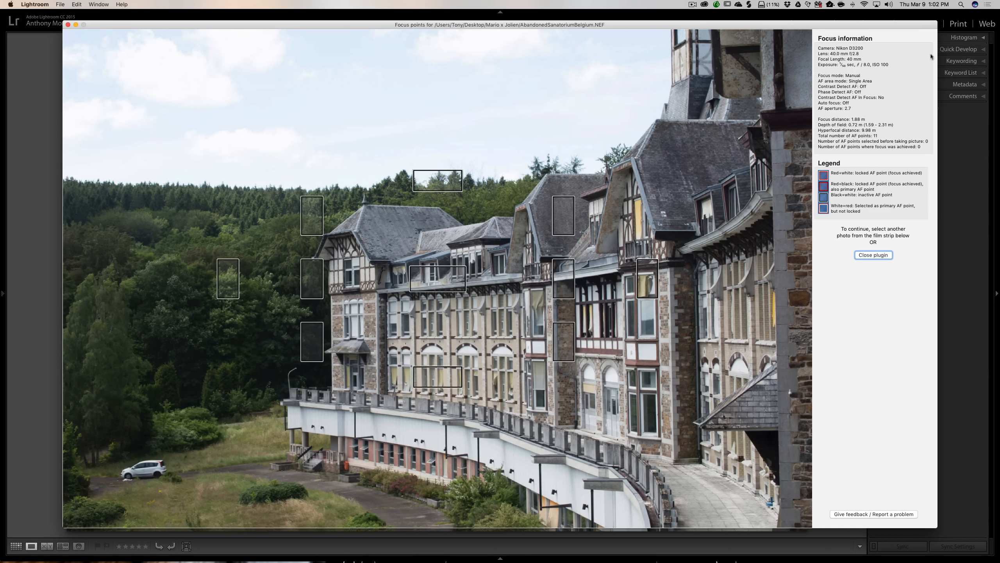
pyautogui.click(67, 26)
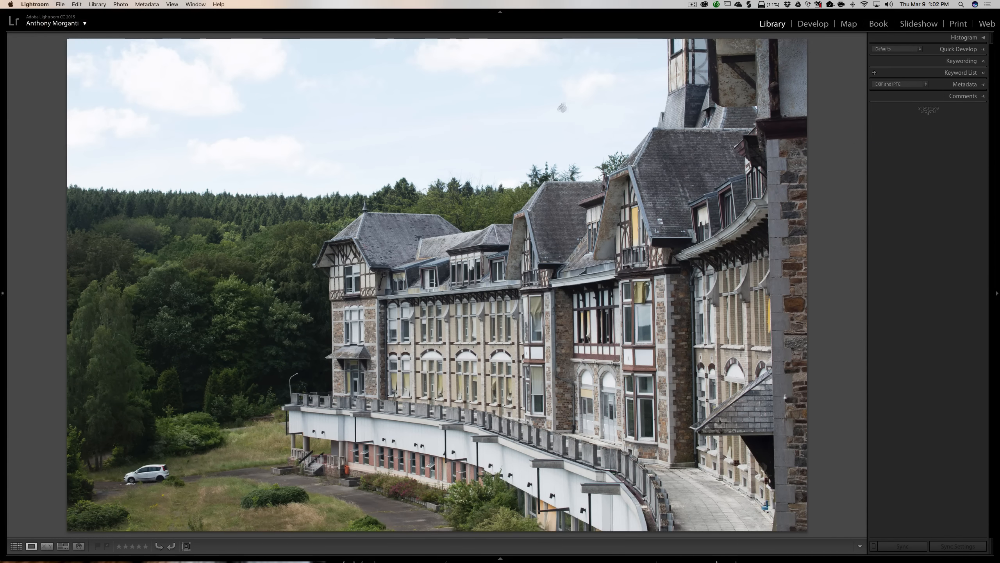
# Step: Return to the Develop module and examine the roofs and treeline at close range
pyautogui.click(807, 24)
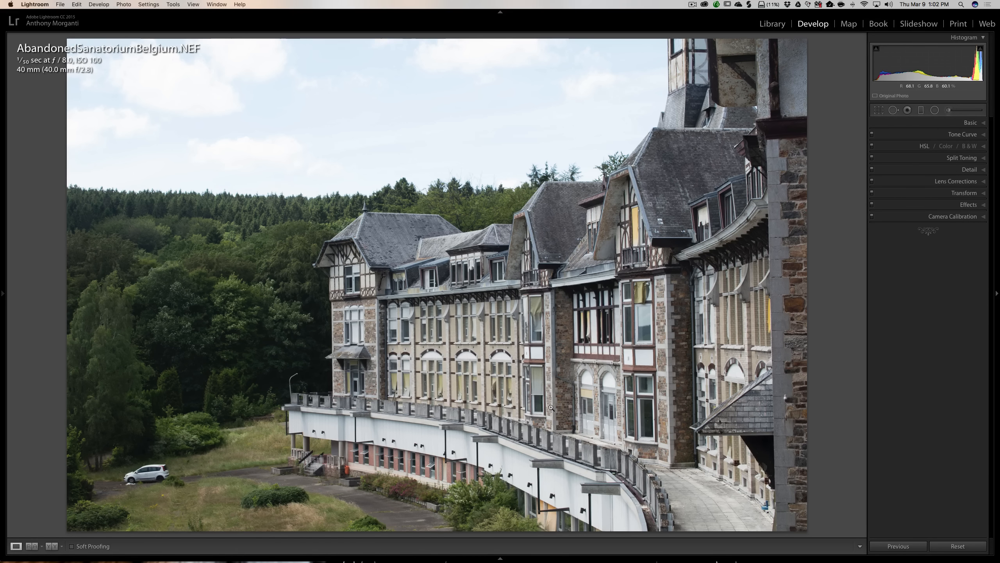
pyautogui.click(407, 191)
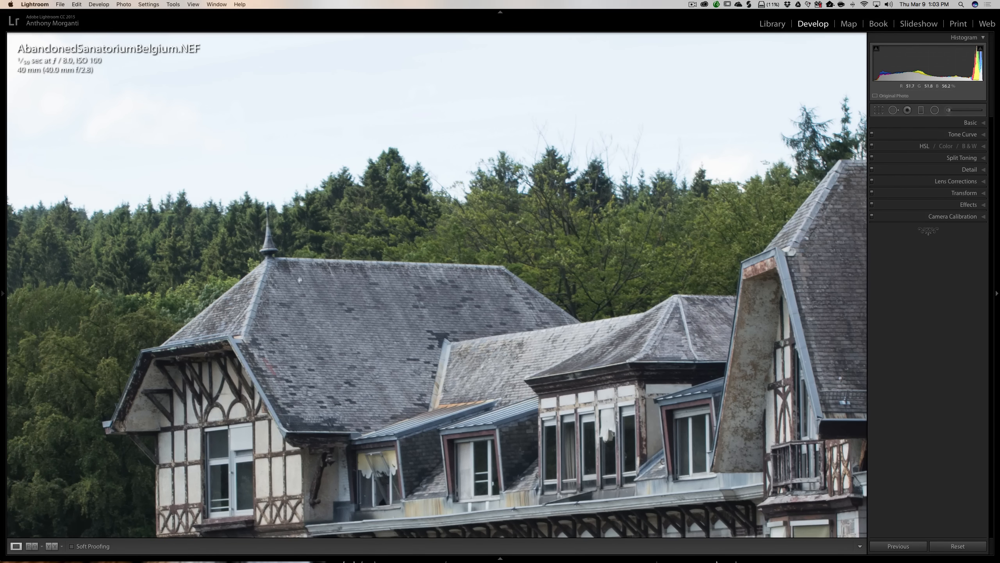
pyautogui.click(330, 264)
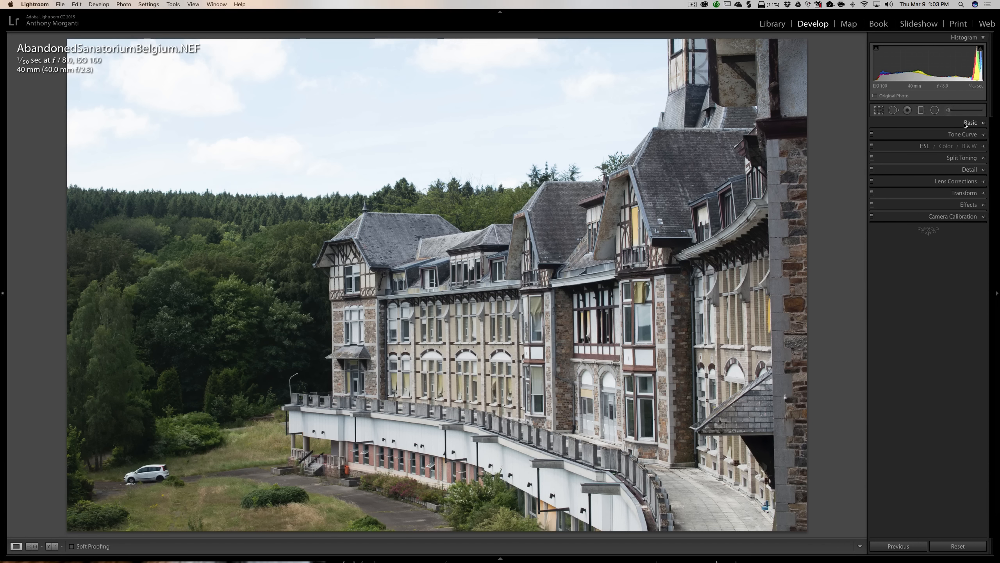
# Step: Enable chromatic aberration removal and lens profile corrections for the photo
pyautogui.click(959, 181)
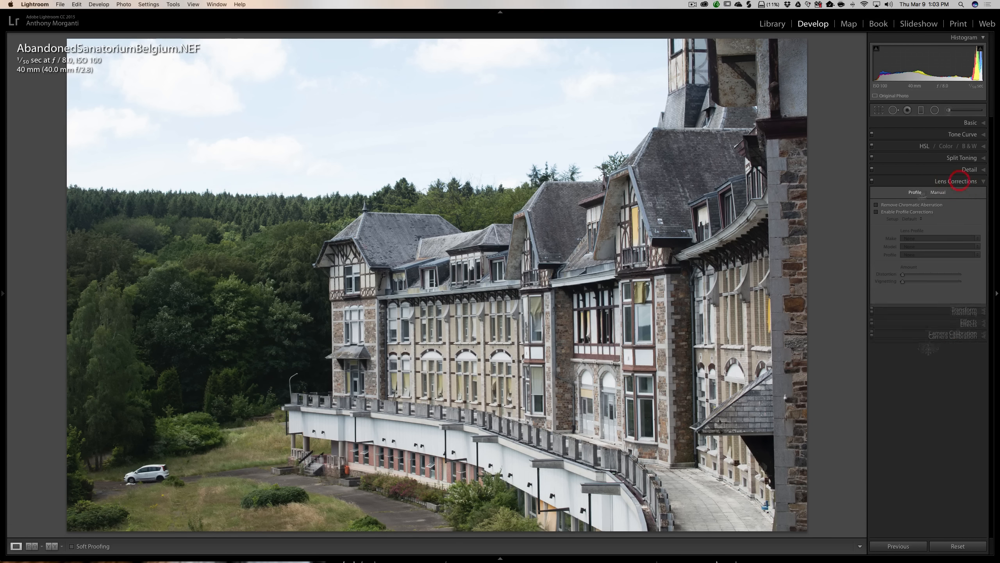
pyautogui.click(877, 205)
pyautogui.click(877, 212)
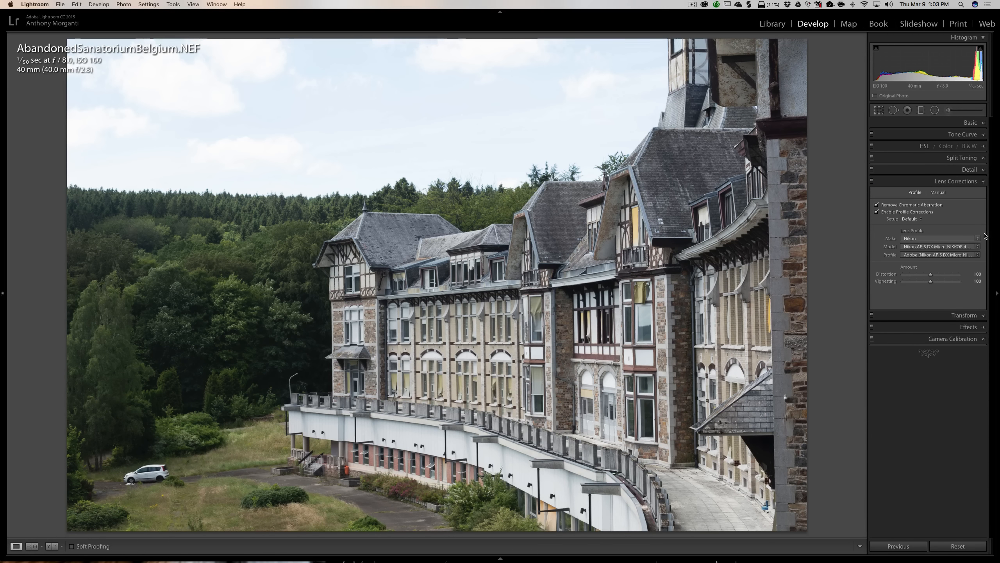
pyautogui.click(965, 182)
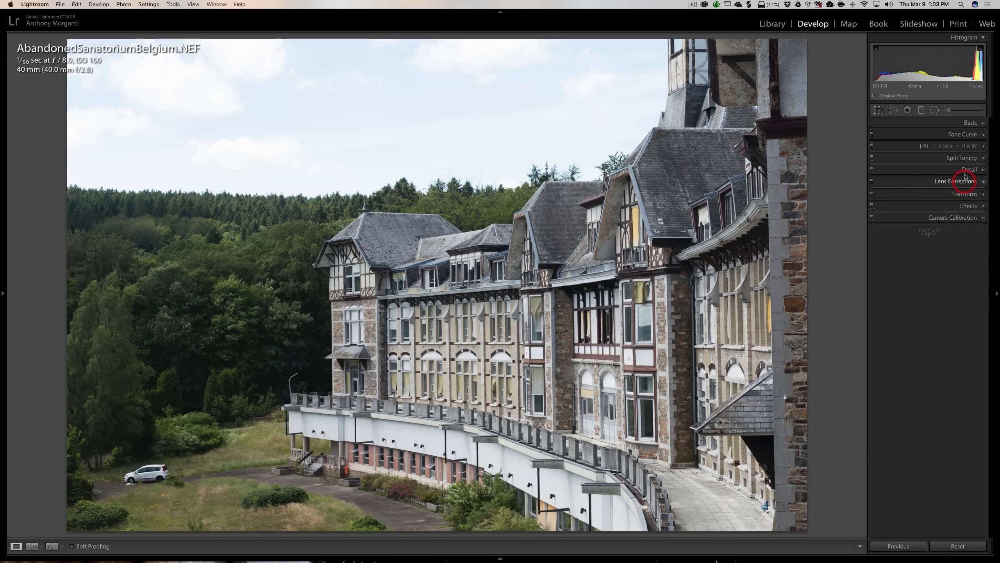
# Step: Set the basic adjustments to Highlights -100, Shadows +65, Vibrance +8 and Saturation +4
pyautogui.click(969, 123)
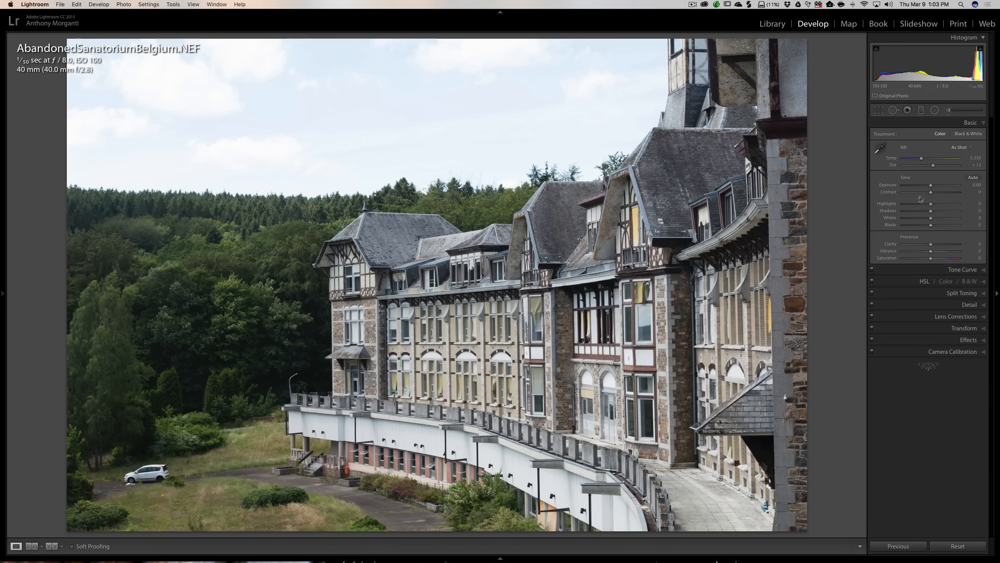
pyautogui.moveTo(930, 203); pyautogui.dragTo(892, 205)
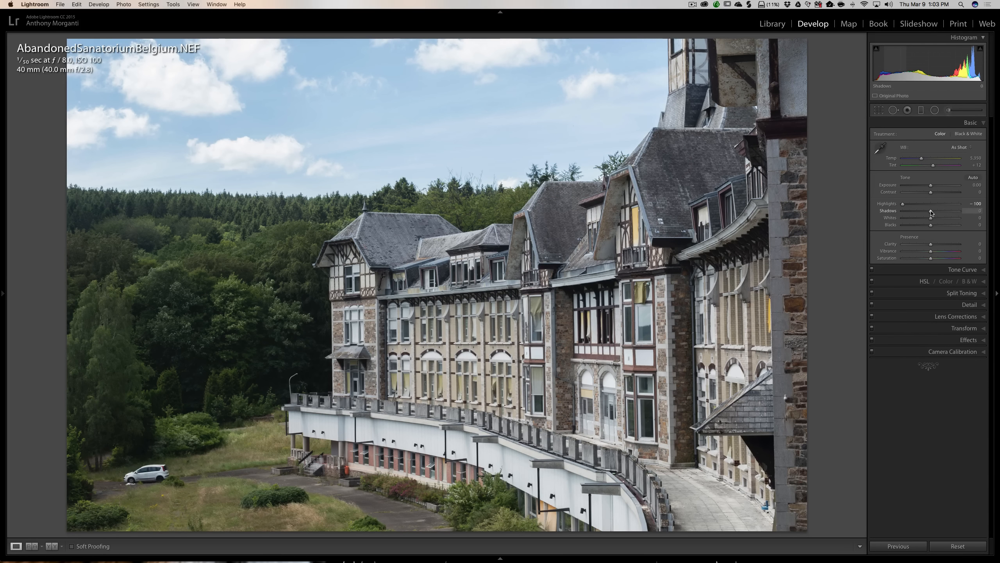
pyautogui.moveTo(931, 212); pyautogui.dragTo(947, 213)
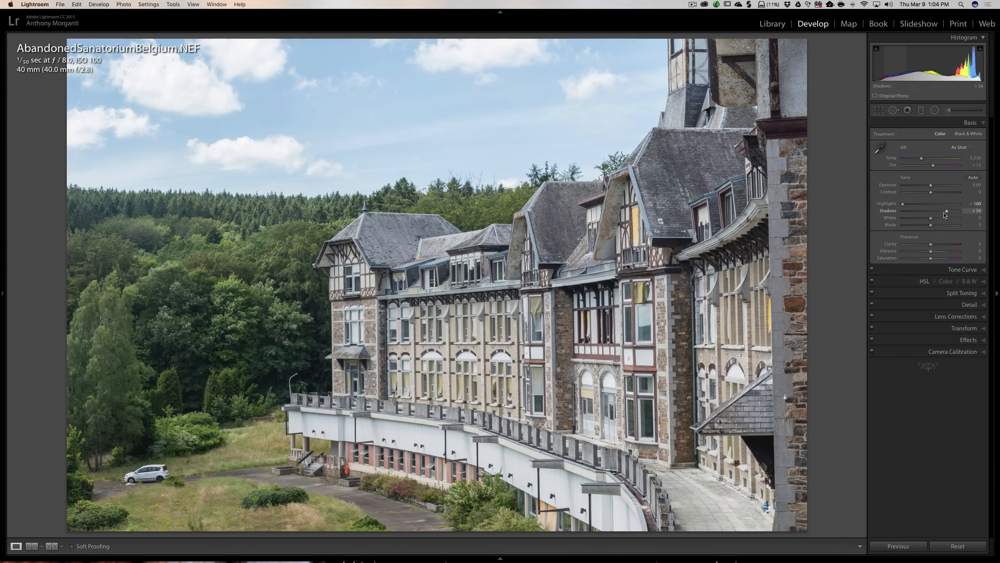
pyautogui.moveTo(947, 213); pyautogui.dragTo(950, 213)
pyautogui.moveTo(931, 251); pyautogui.dragTo(932, 259)
pyautogui.moveTo(934, 250); pyautogui.dragTo(933, 251)
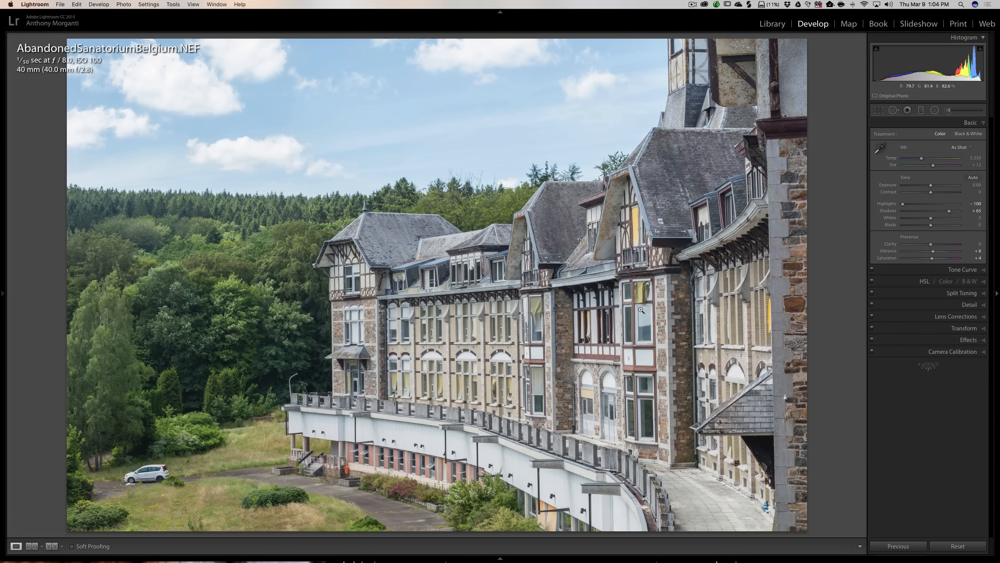
# Step: Try the Medium Contrast point curve and settle on Strong Contrast for the tone curve
pyautogui.click(958, 269)
pyautogui.click(917, 231)
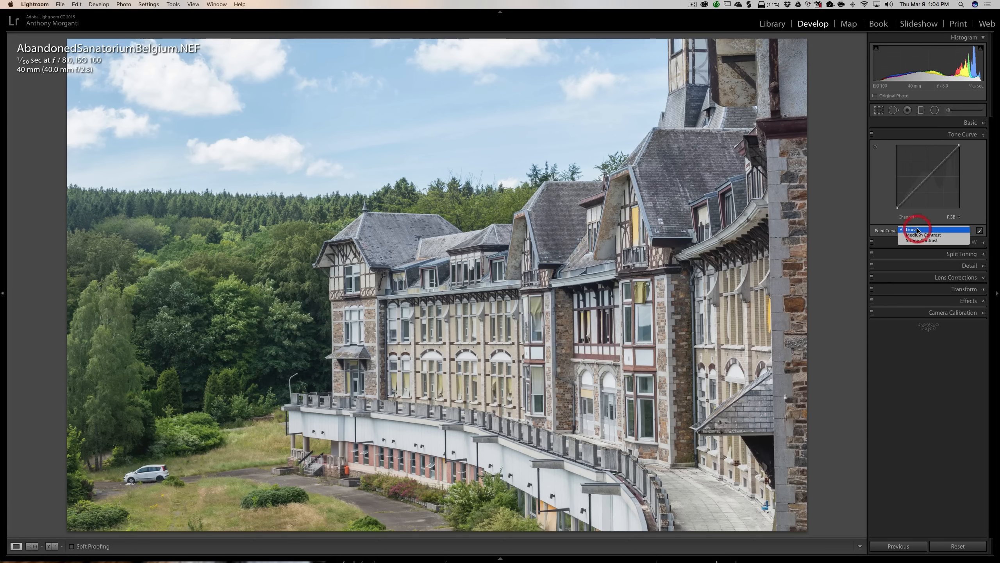
pyautogui.click(919, 236)
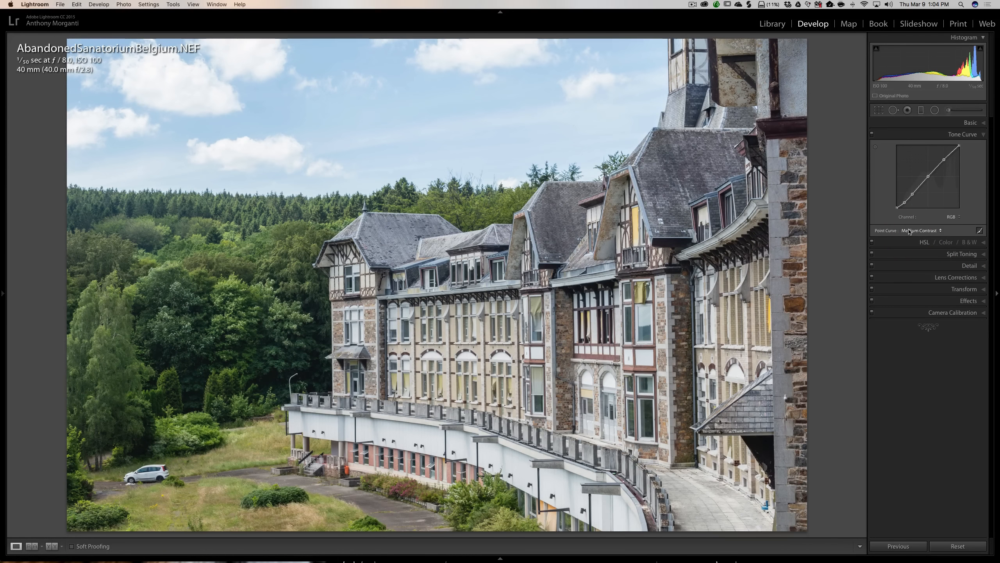
pyautogui.click(916, 232)
pyautogui.click(909, 238)
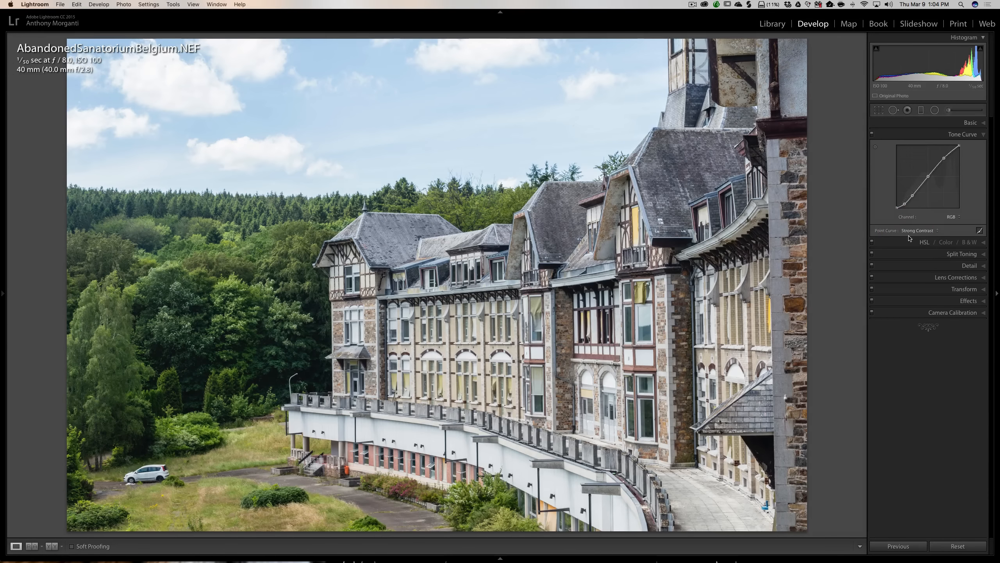
pyautogui.click(965, 134)
# Step: Set the white and black points automatically, giving Whites +23 and Blacks -35
pyautogui.click(971, 124)
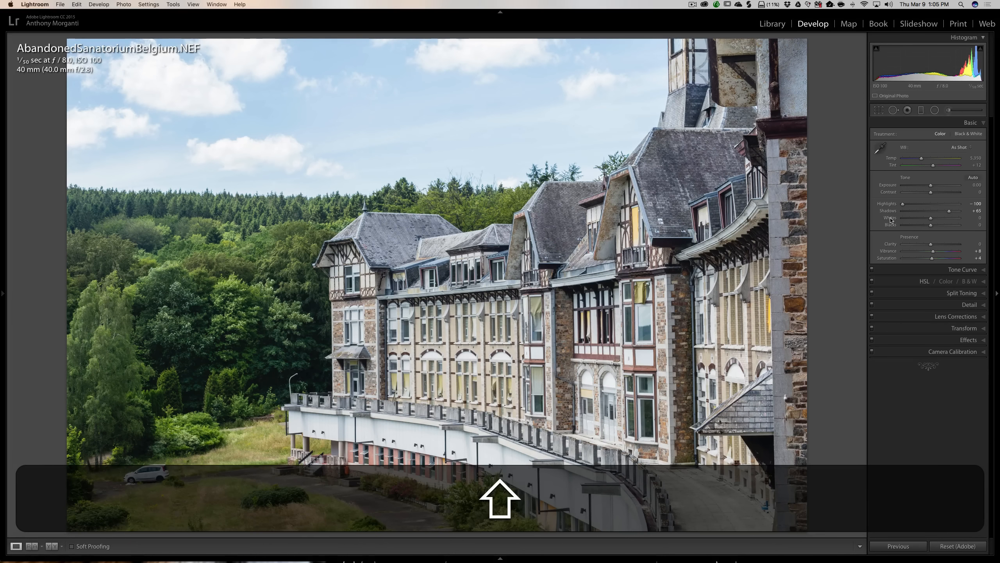
pyautogui.keyDown('shift'); pyautogui.doubleClick(891, 219); pyautogui.keyUp('shift')
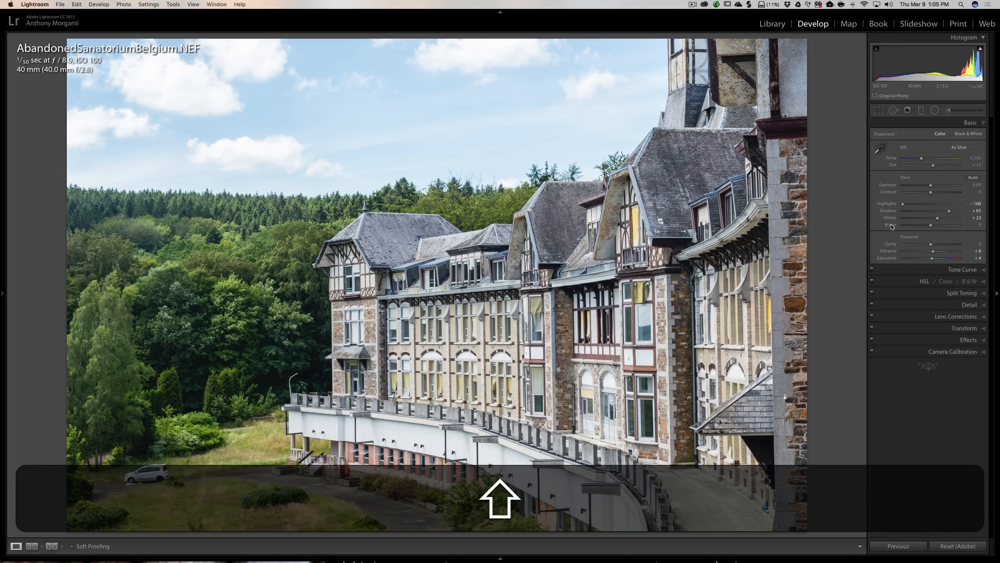
pyautogui.keyDown('shift'); pyautogui.doubleClick(891, 226); pyautogui.keyUp('shift')
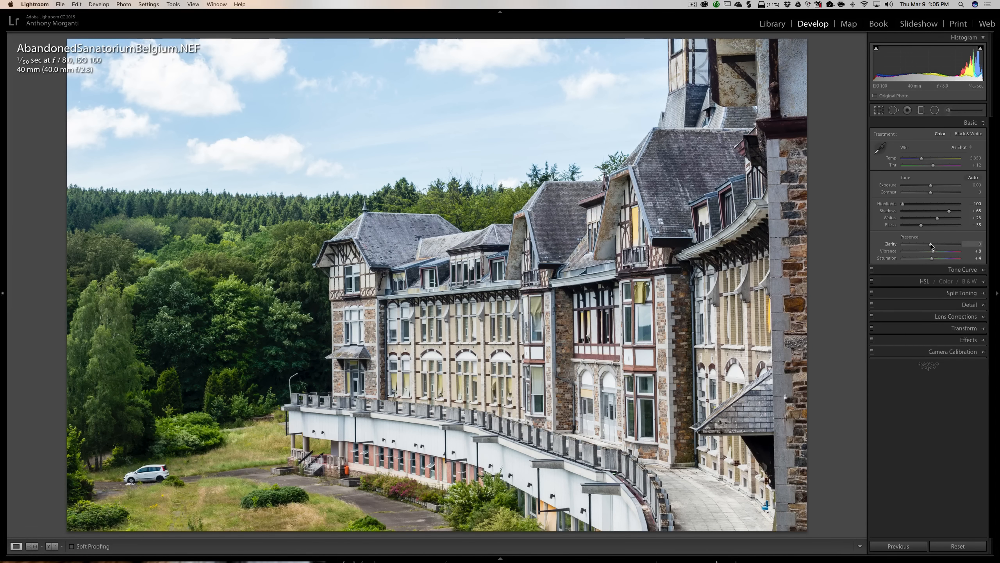
# Step: Raise the photo's Clarity to about +22
pyautogui.click(938, 245)
pyautogui.moveTo(937, 244); pyautogui.dragTo(938, 245)
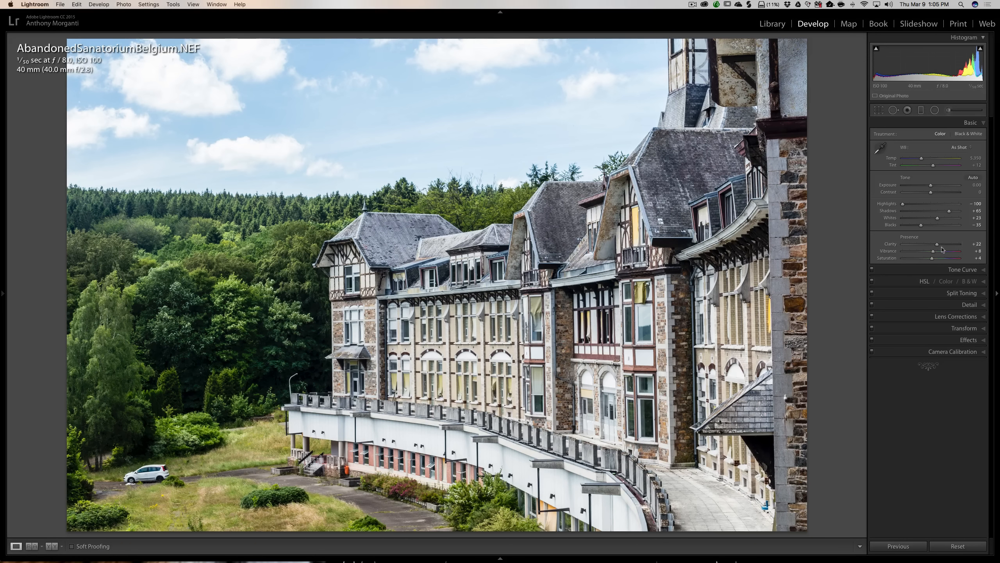
pyautogui.moveTo(937, 244); pyautogui.dragTo(936, 245)
pyautogui.click(976, 126)
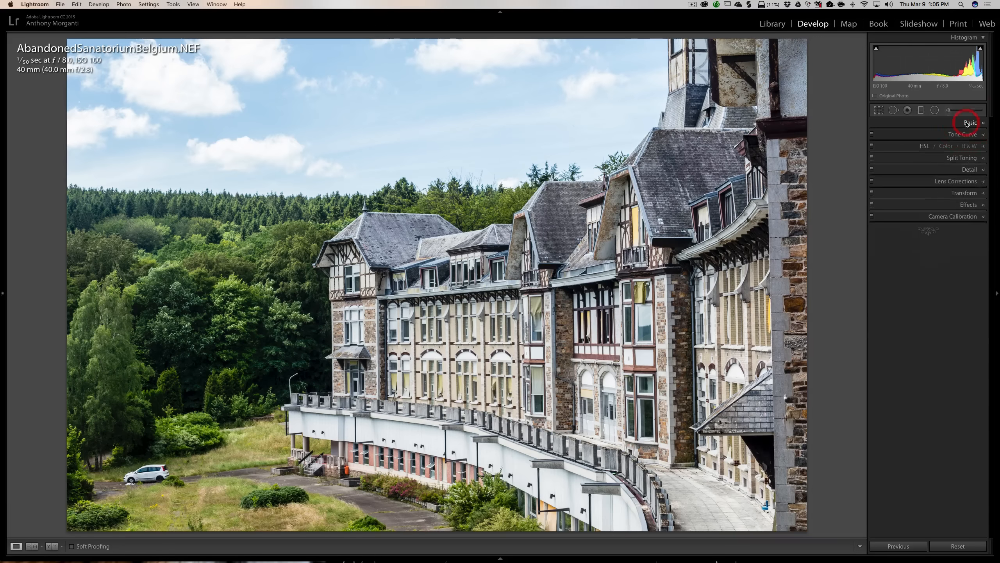
# Step: Darken the sky with the targeted luminance adjustment, bringing Blue to -45 and Aqua to -5
pyautogui.click(982, 146)
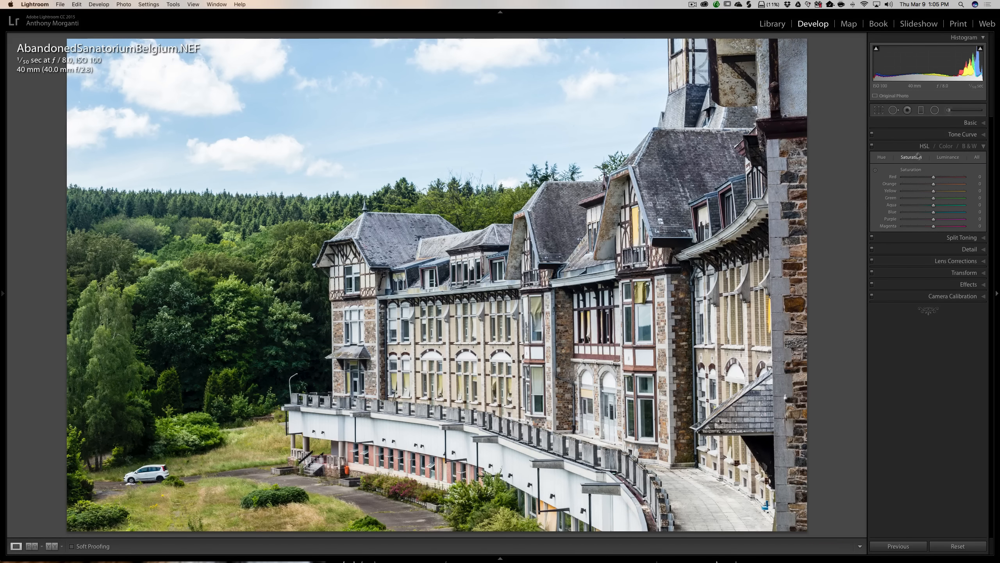
pyautogui.click(948, 158)
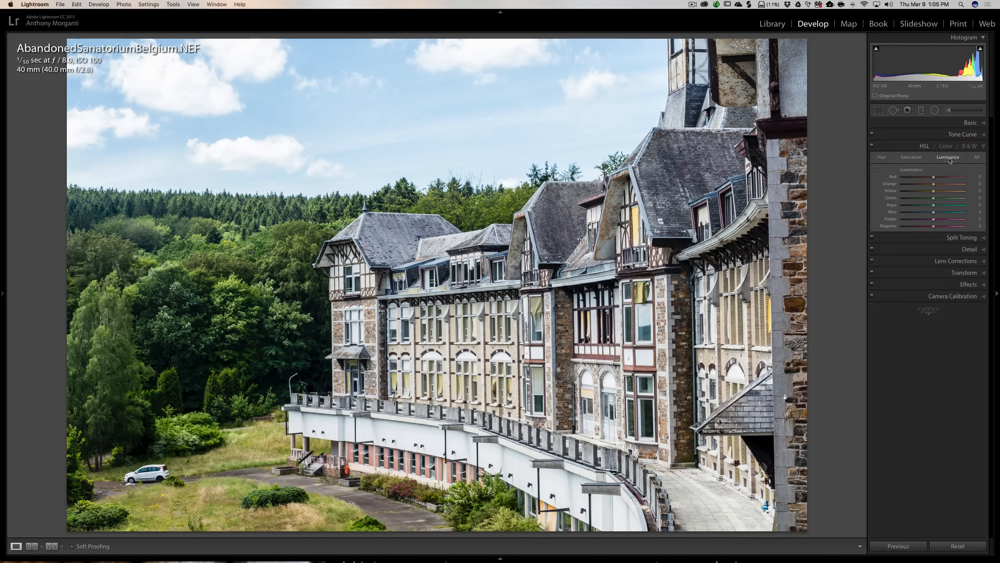
pyautogui.click(876, 172)
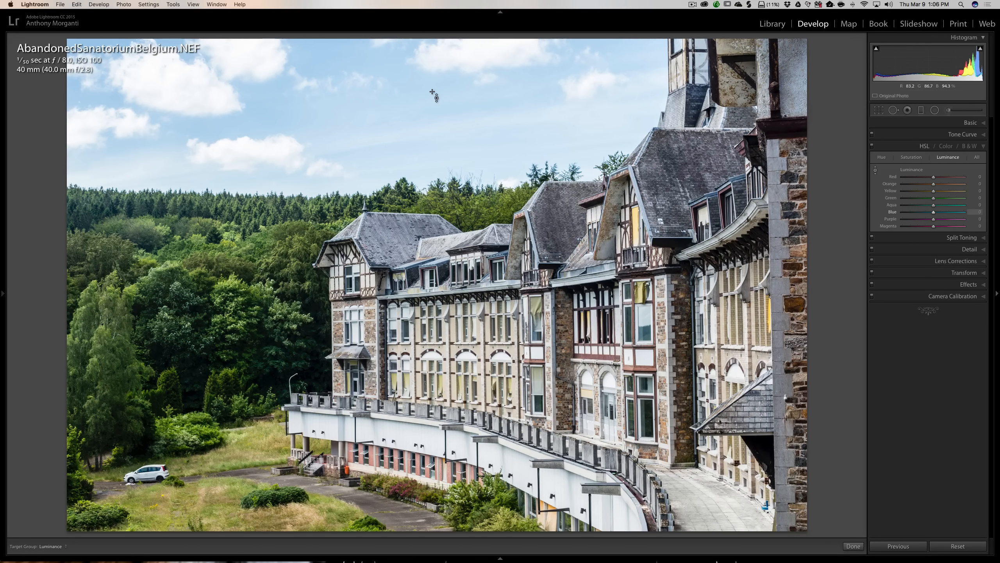
pyautogui.moveTo(432, 91); pyautogui.dragTo(433, 112)
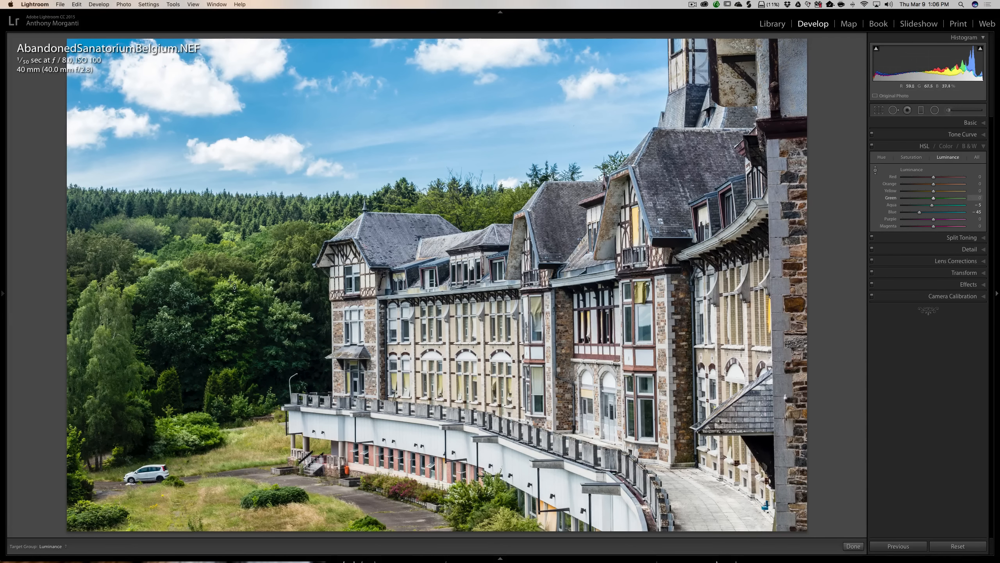
# Step: Brighten the grass and foliage with the targeted luminance adjustment, reaching Yellow +26, Green +36 and Aqua -16
pyautogui.moveTo(151, 520)
pyautogui.mouseDown()
pyautogui.moveTo(151, 496)
pyautogui.moveTo(151, 528)
pyautogui.moveTo(151, 519)
pyautogui.mouseUp()
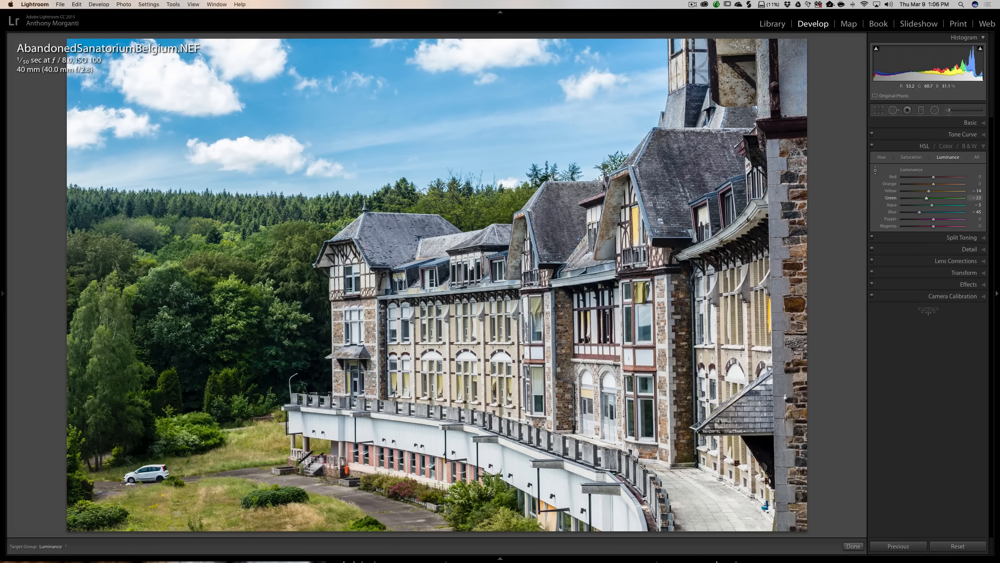
pyautogui.moveTo(151, 520)
pyautogui.mouseDown()
pyautogui.moveTo(151, 549)
pyautogui.moveTo(150, 504)
pyautogui.mouseUp()
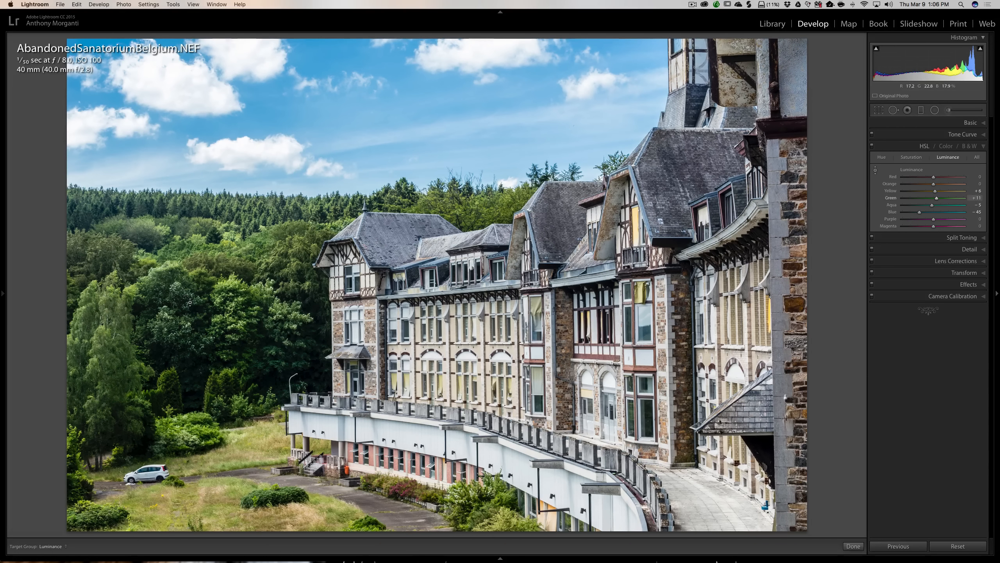
pyautogui.press('Down')
pyautogui.press('Down')
pyautogui.press('Down')
pyautogui.moveTo(252, 445); pyautogui.dragTo(252, 433)
pyautogui.moveTo(309, 520); pyautogui.dragTo(309, 505)
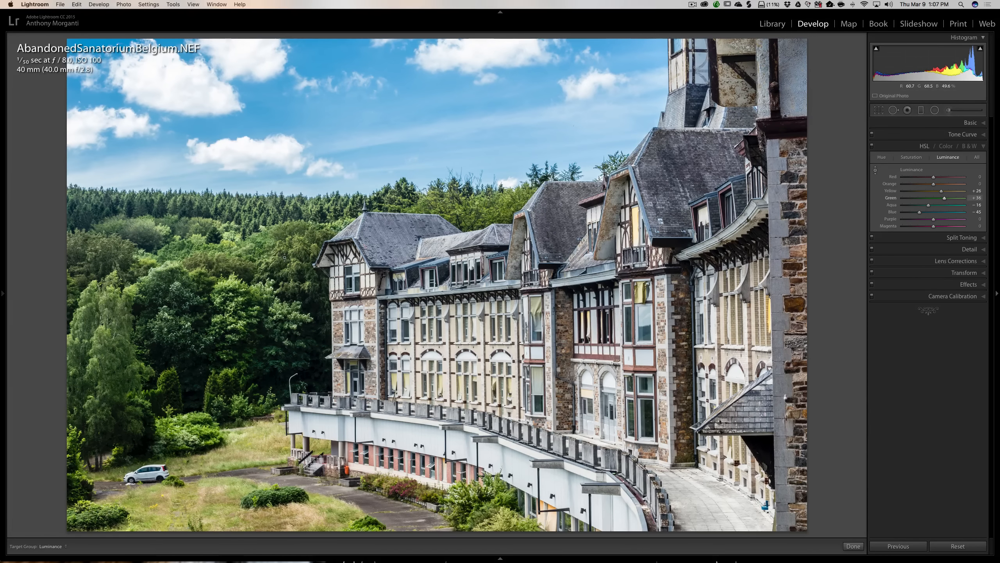
pyautogui.click(983, 146)
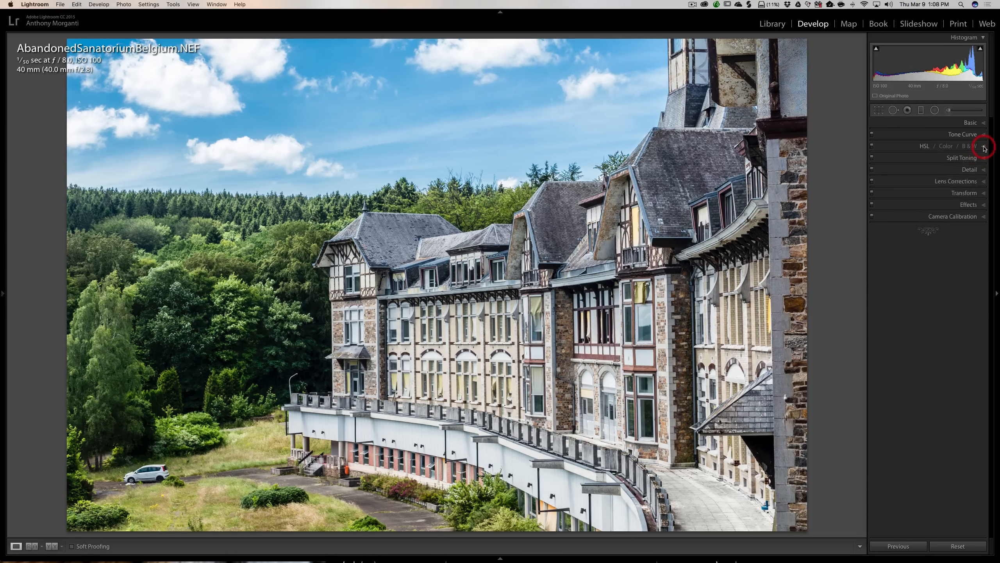
# Step: Set luminance noise reduction to 40, judging the effect on the sky and roofs at close range
pyautogui.click(969, 170)
pyautogui.click(507, 137)
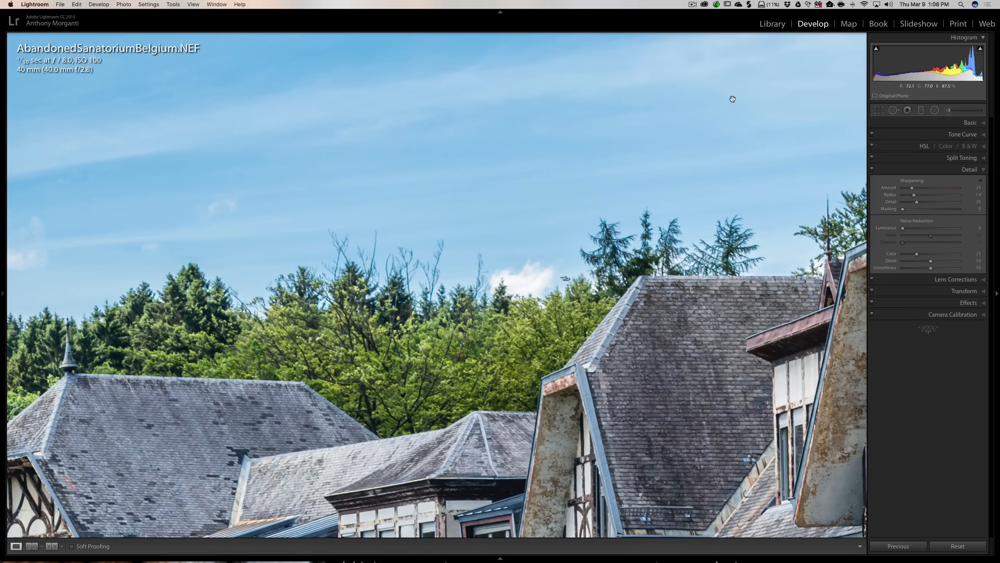
pyautogui.moveTo(903, 227); pyautogui.dragTo(930, 228)
pyautogui.moveTo(931, 229); pyautogui.dragTo(926, 231)
pyautogui.click(715, 174)
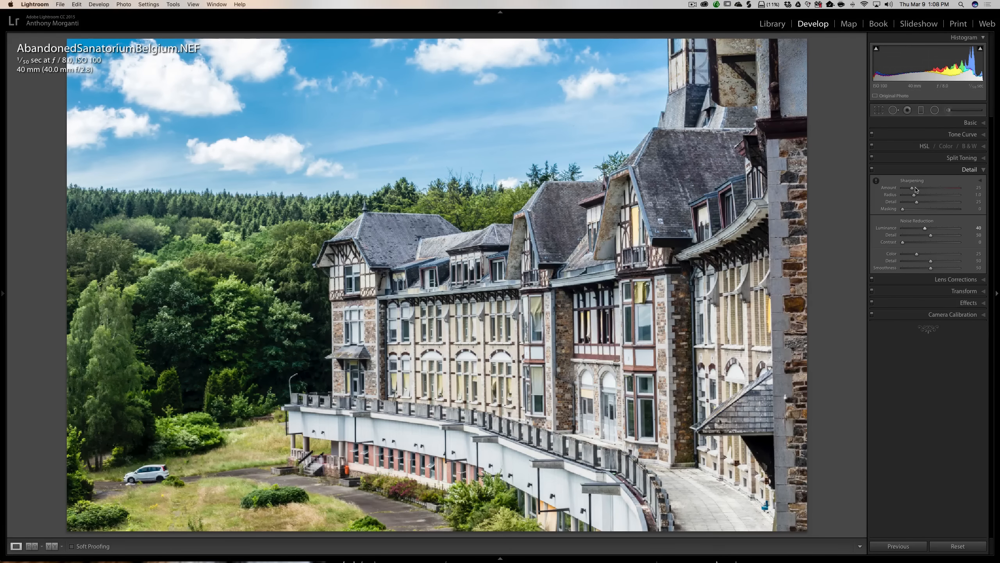
# Step: Set the sharpening Amount to 72, judging the effect on the sky and roofs at close range
pyautogui.moveTo(913, 188); pyautogui.dragTo(930, 189)
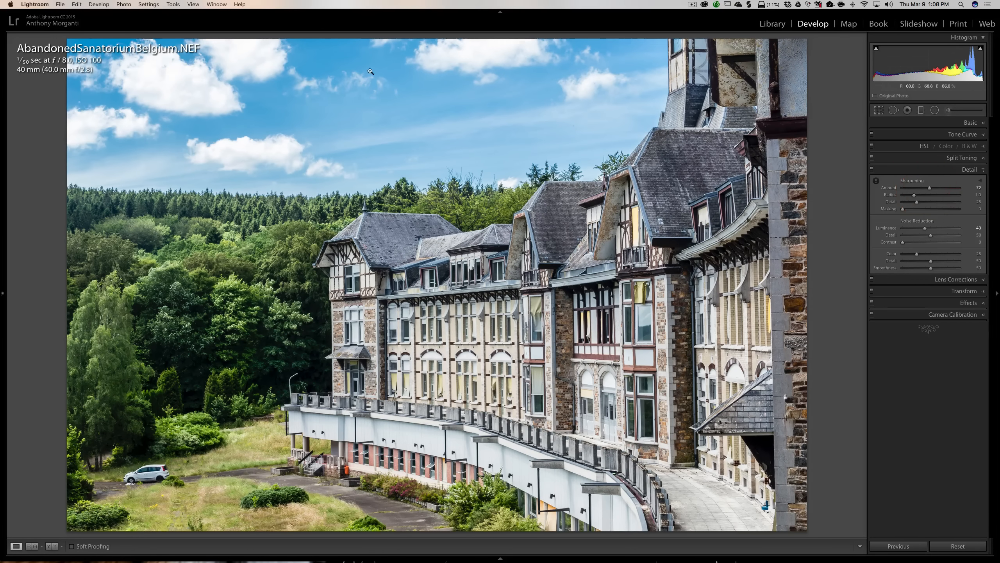
pyautogui.click(425, 135)
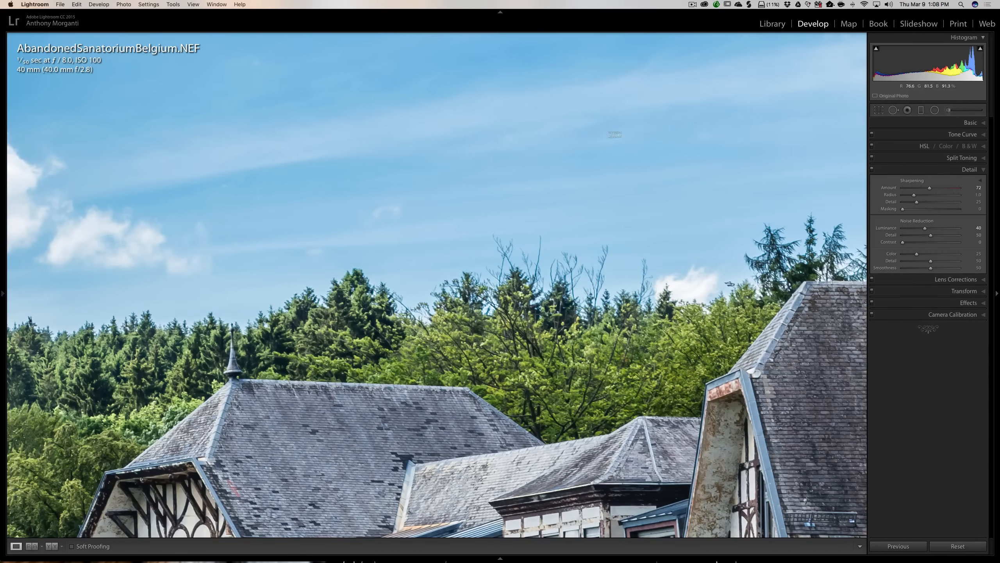
pyautogui.click(312, 176)
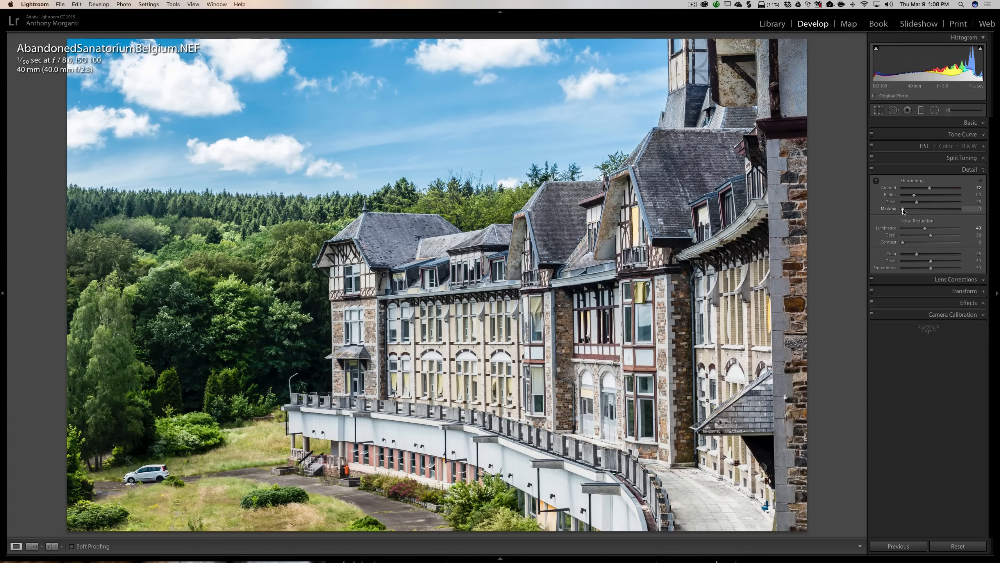
# Step: Limit the sharpening to the edges by setting Masking to 23 with the mask preview
pyautogui.press('alt')
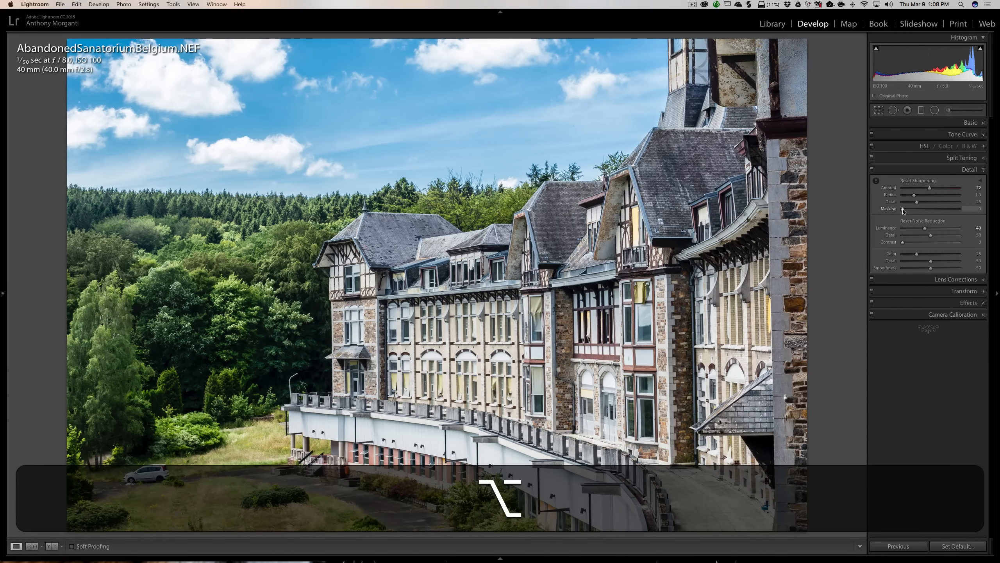
pyautogui.moveTo(903, 210); pyautogui.dragTo(916, 210)
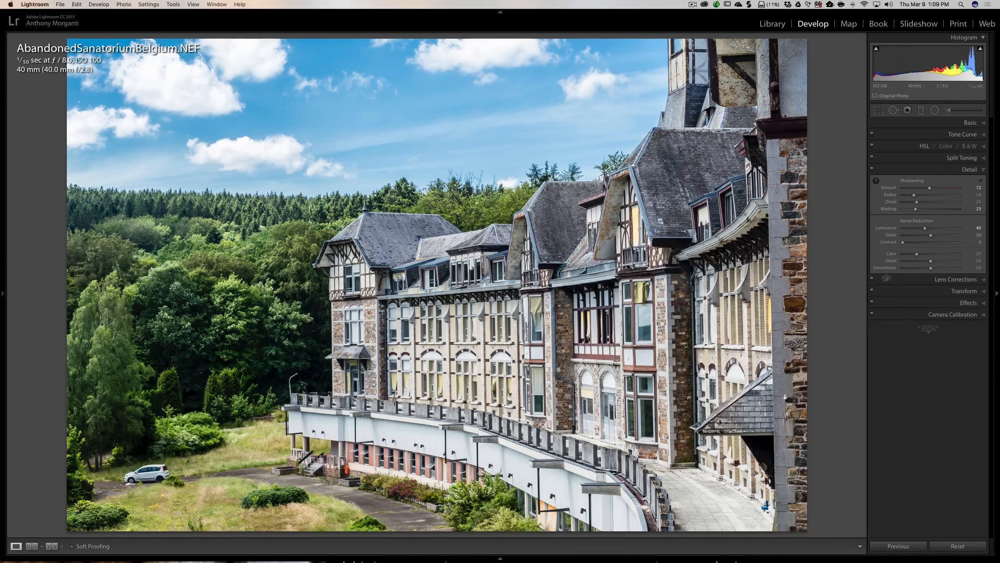
pyautogui.click(968, 171)
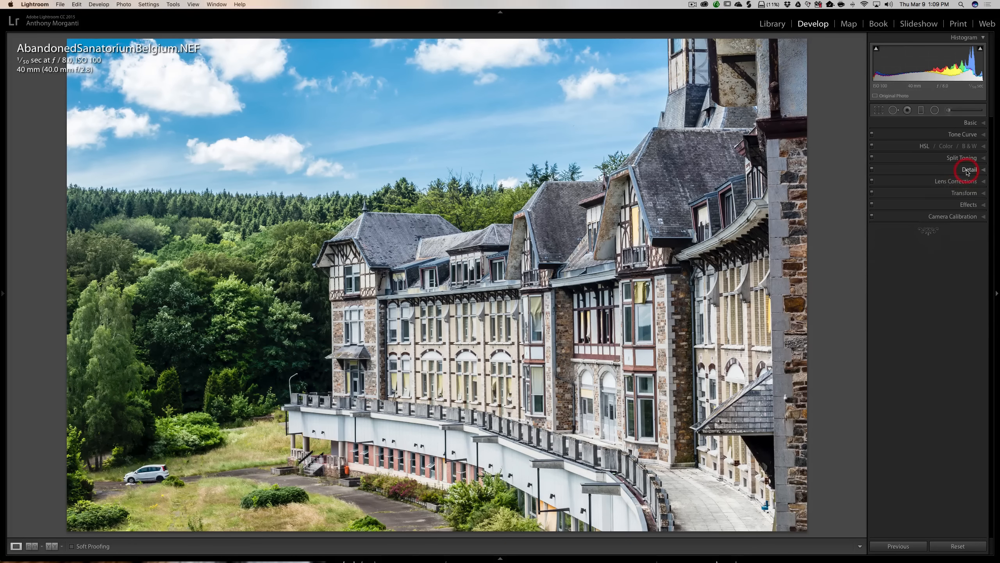
# Step: Add a subtle dark post-crop vignette with Amount -10 in Highlight Priority style
pyautogui.click(967, 205)
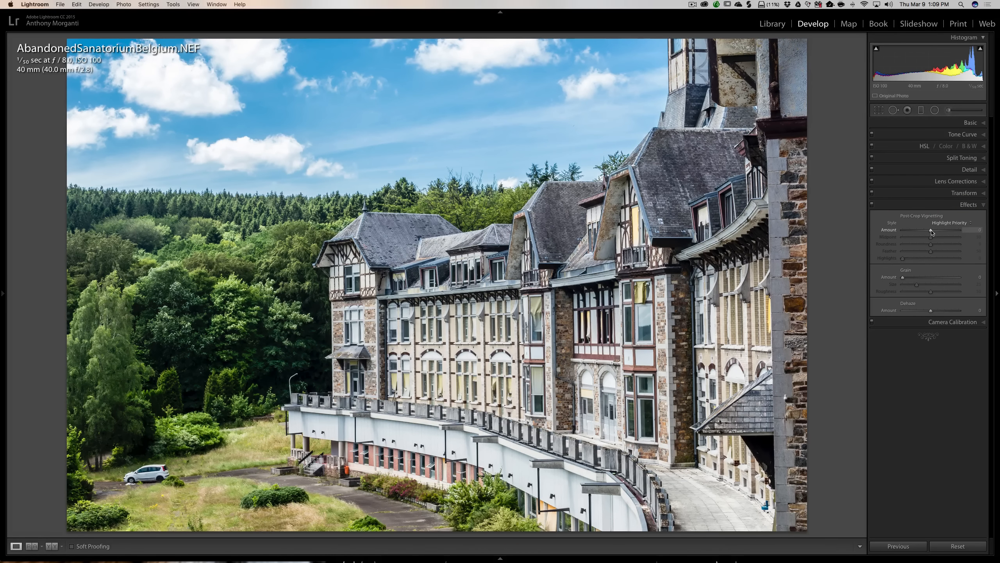
pyautogui.moveTo(932, 232); pyautogui.dragTo(930, 232)
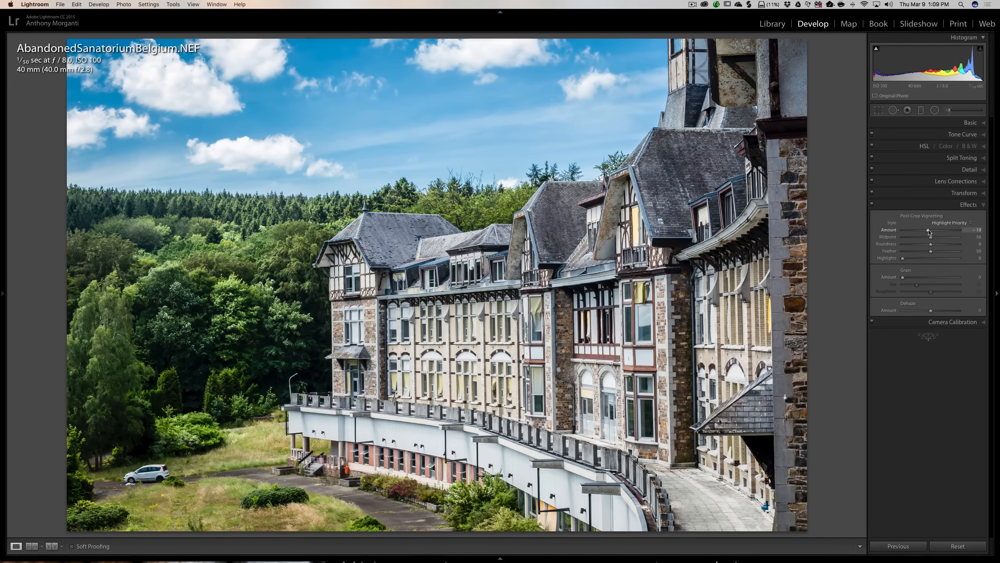
pyautogui.click(968, 204)
# Step: Clone out the small dark spot in the sky above the roofs with Spot Removal at size 51, feather 100 and opacity 100
pyautogui.click(579, 131)
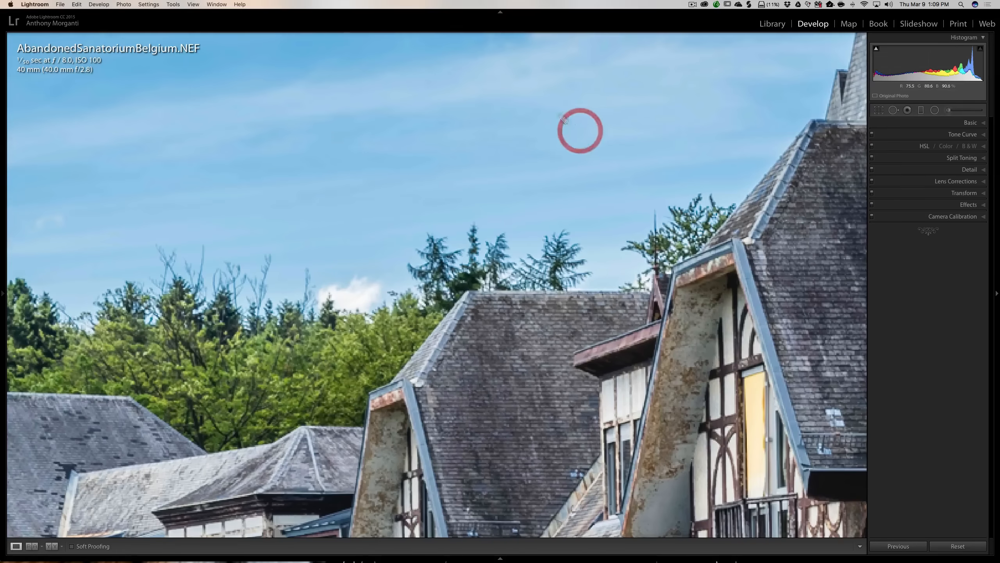
pyautogui.click(894, 110)
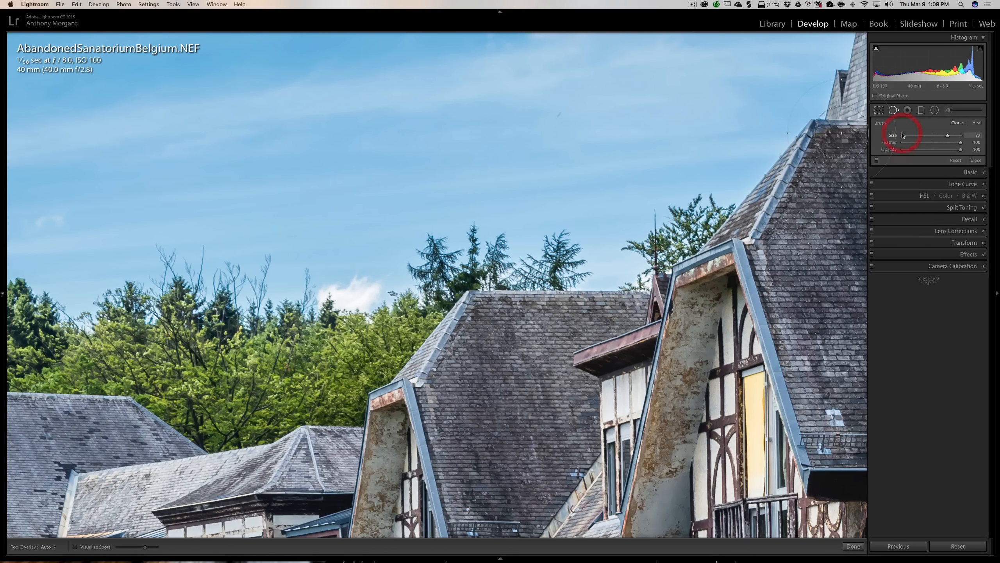
pyautogui.click(958, 124)
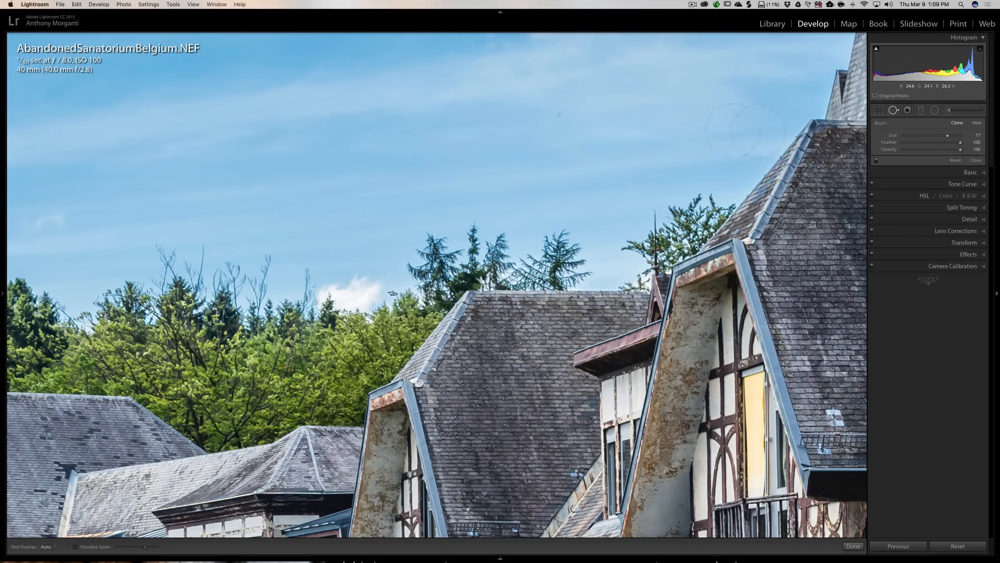
pyautogui.scroll(-3, 707, 135)
pyautogui.scroll(-1, 706, 135)
pyautogui.scroll(-10, 559, 115)
pyautogui.click(559, 115)
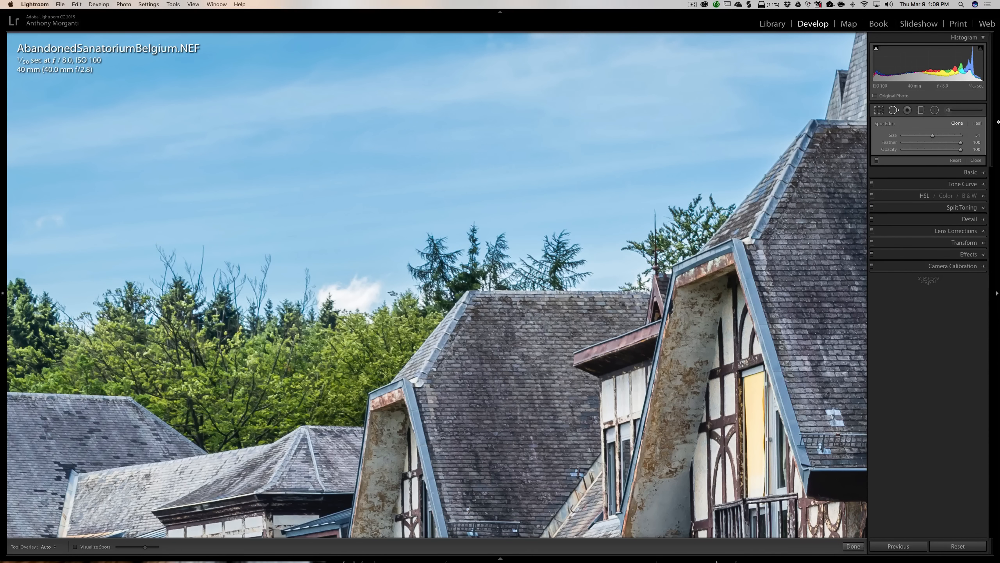
pyautogui.click(893, 110)
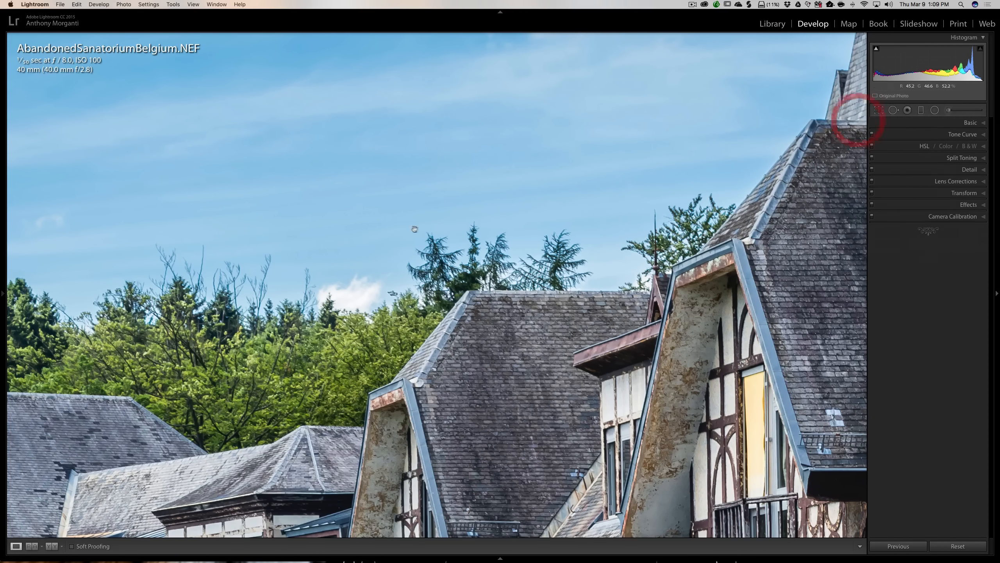
pyautogui.click(367, 221)
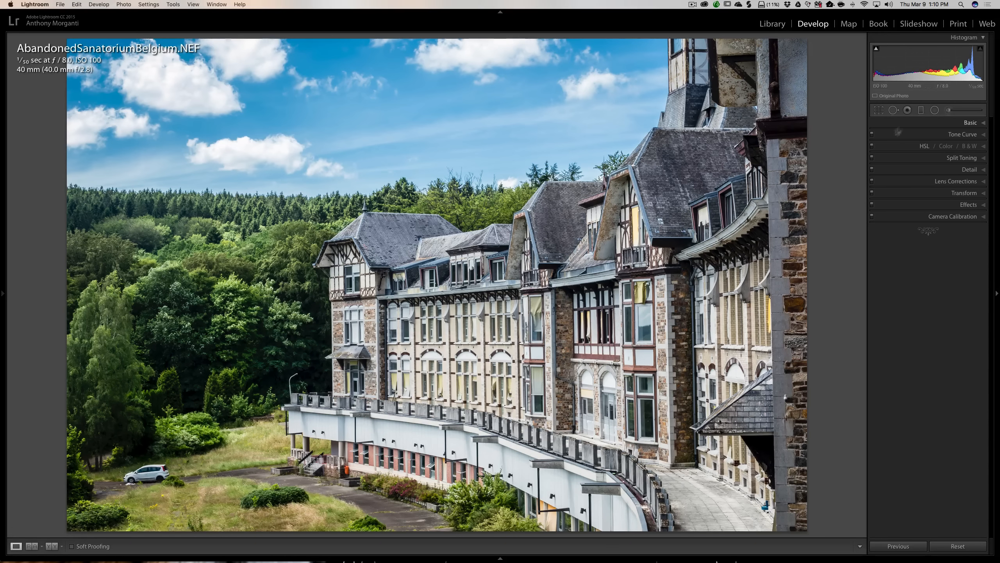
# Step: Paint a clone stroke over the parked white car with Spot Removal at size 76 and feather 39
pyautogui.click(894, 110)
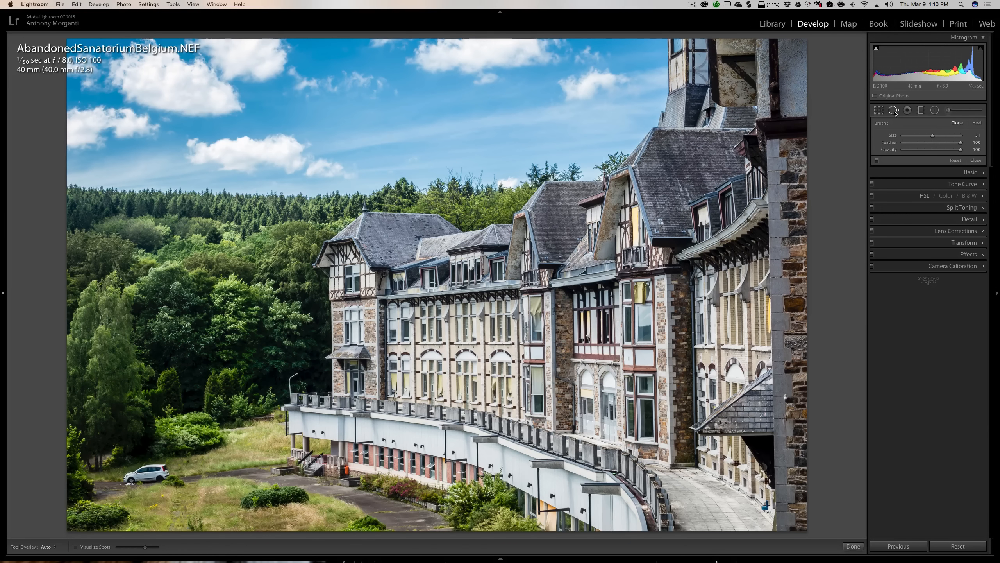
pyautogui.scroll(5, 140, 516)
pyautogui.scroll(1, 182, 465)
pyautogui.scroll(1, 182, 463)
pyautogui.moveTo(961, 142); pyautogui.dragTo(926, 144)
pyautogui.scroll(-1, 115, 466)
pyautogui.scroll(-1, 114, 466)
pyautogui.moveTo(120, 469)
pyautogui.mouseDown()
pyautogui.moveTo(180, 466)
pyautogui.moveTo(180, 476)
pyautogui.moveTo(119, 477)
pyautogui.mouseUp()
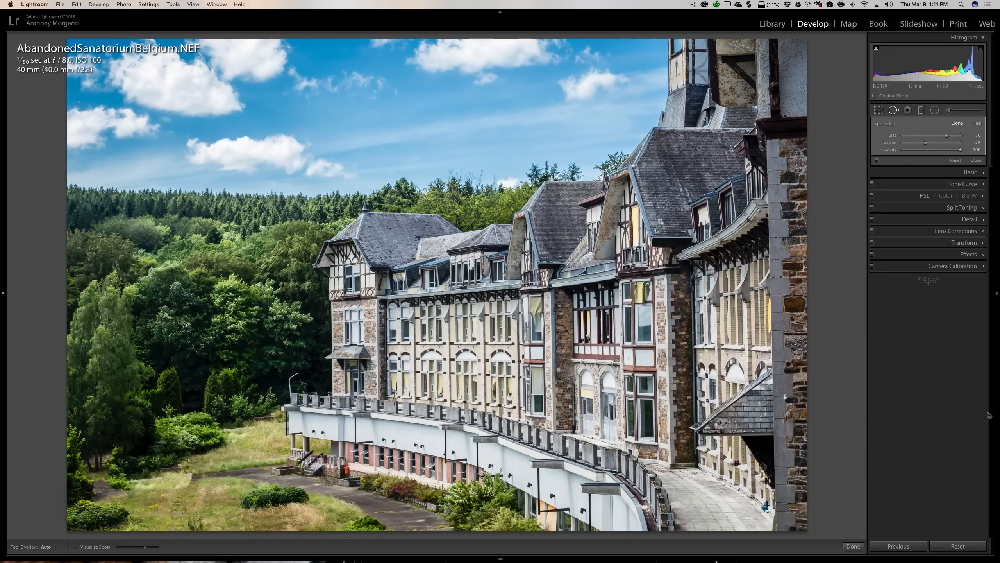
# Step: Reposition the car clone's source area so the grass and driveway edges line up
pyautogui.moveTo(257, 422); pyautogui.dragTo(242, 470)
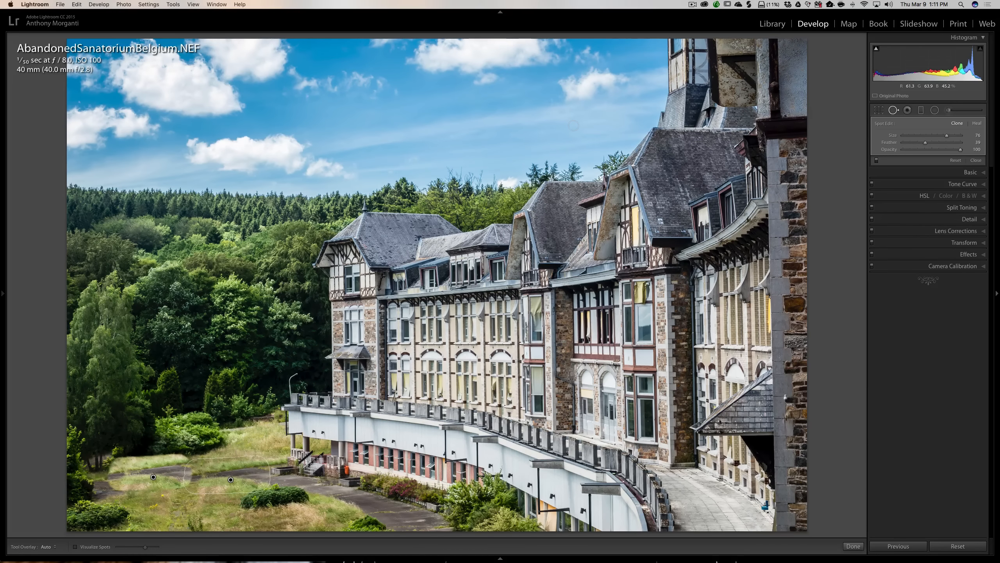
pyautogui.click(249, 471)
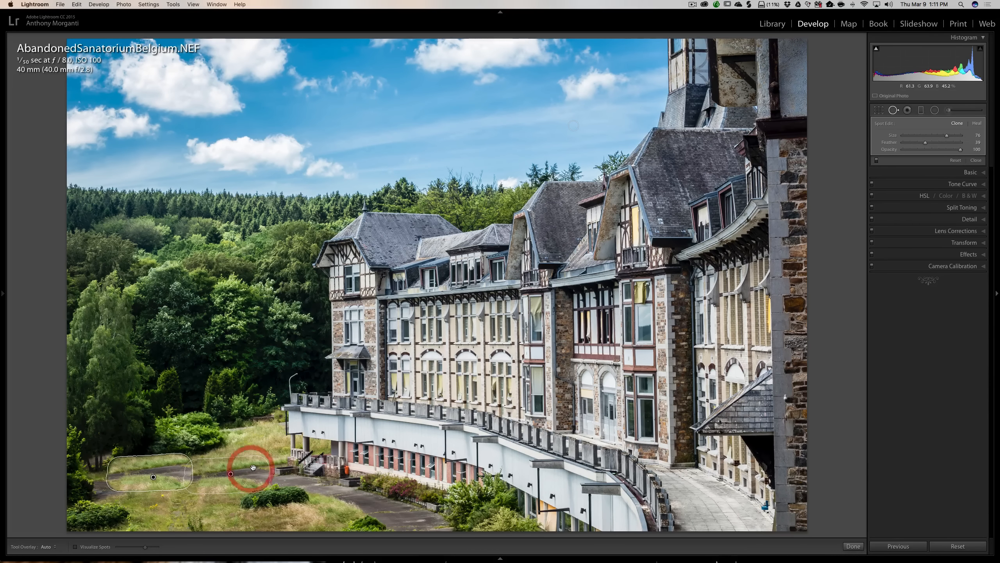
pyautogui.moveTo(250, 471); pyautogui.dragTo(250, 463)
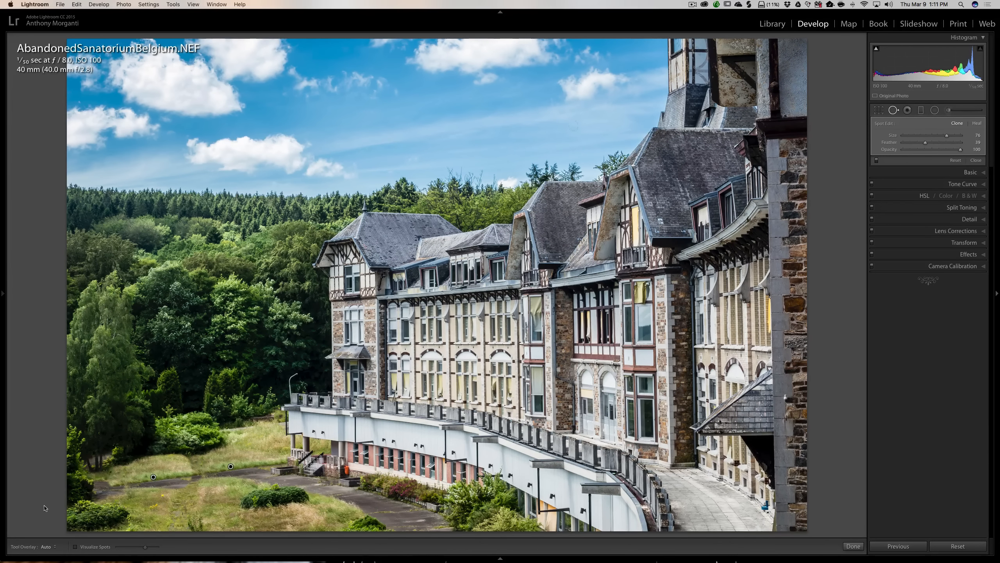
# Step: Hide the tool overlay with Never and clone over leftover flaws around the removed car at size 40 and feather 100
pyautogui.click(46, 547)
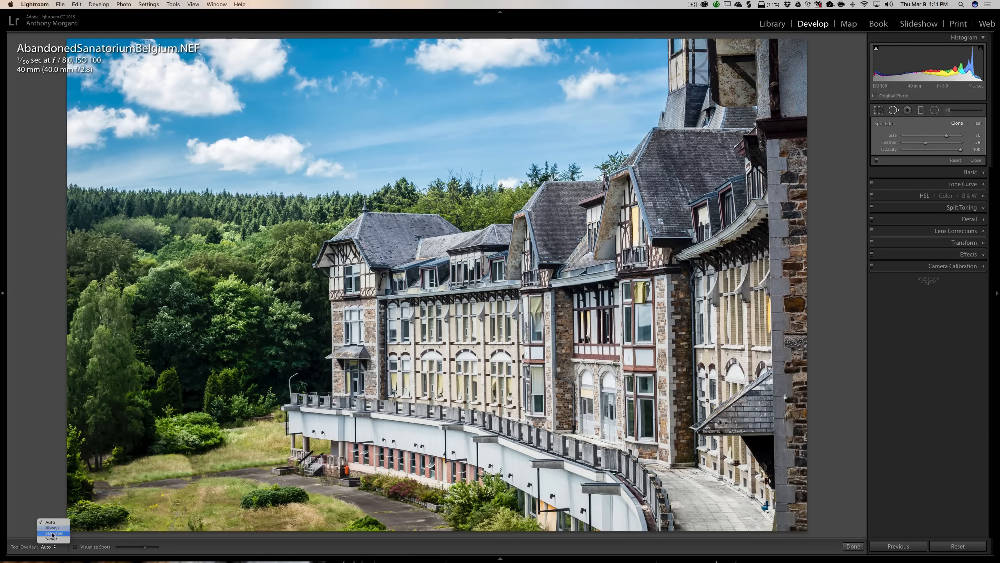
pyautogui.click(51, 539)
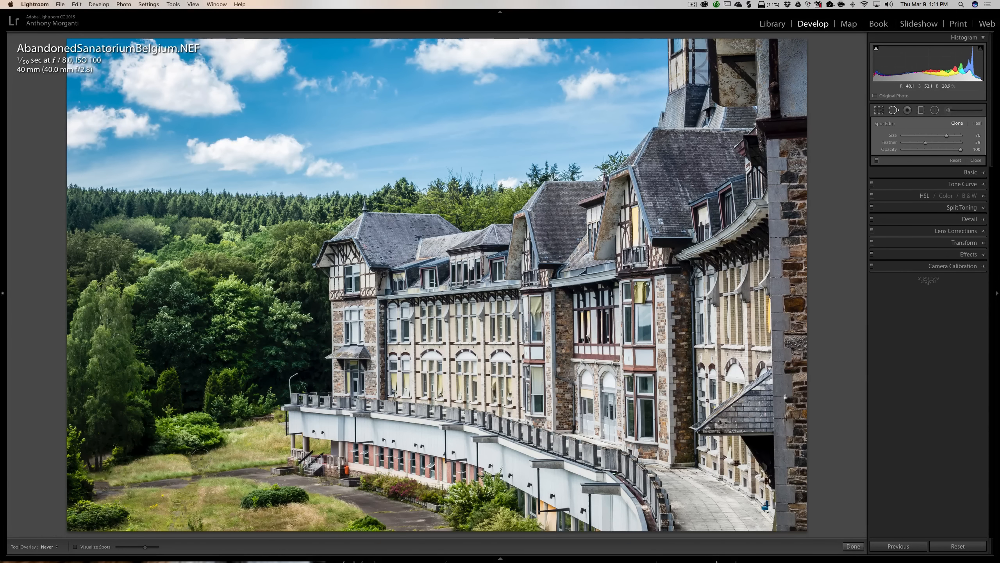
pyautogui.moveTo(947, 135); pyautogui.dragTo(925, 135)
pyautogui.moveTo(925, 142); pyautogui.dragTo(961, 143)
pyautogui.click(189, 464)
pyautogui.click(184, 468)
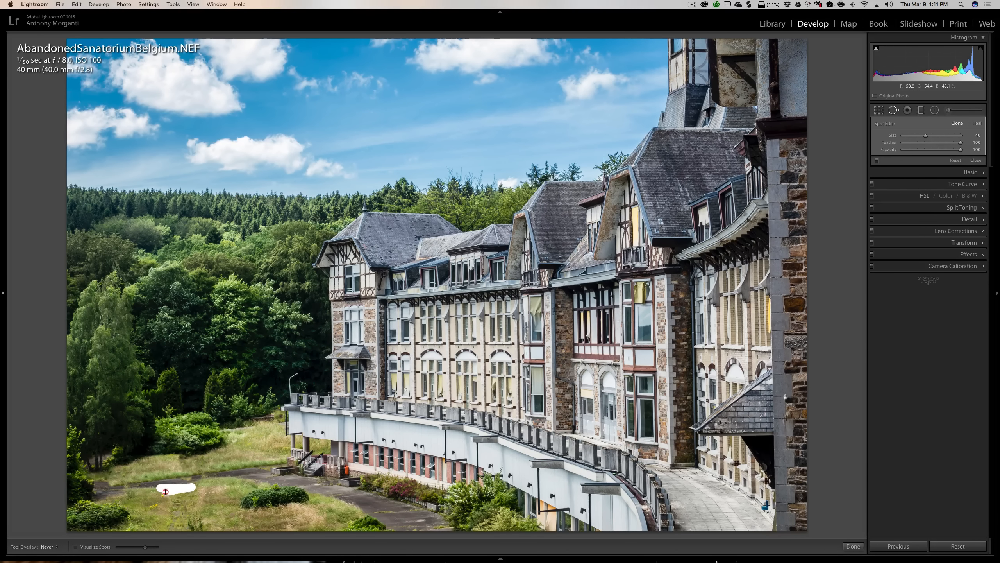
pyautogui.click(190, 493)
# Step: Set the tool overlay back to Auto and finish the clone retouch on the grass beside the driveway
pyautogui.click(47, 546)
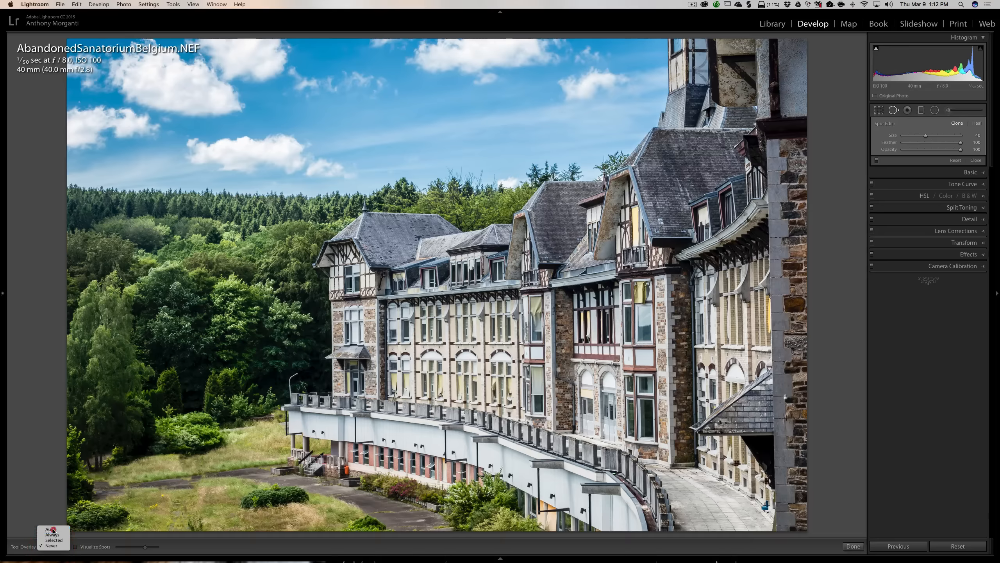
pyautogui.click(53, 527)
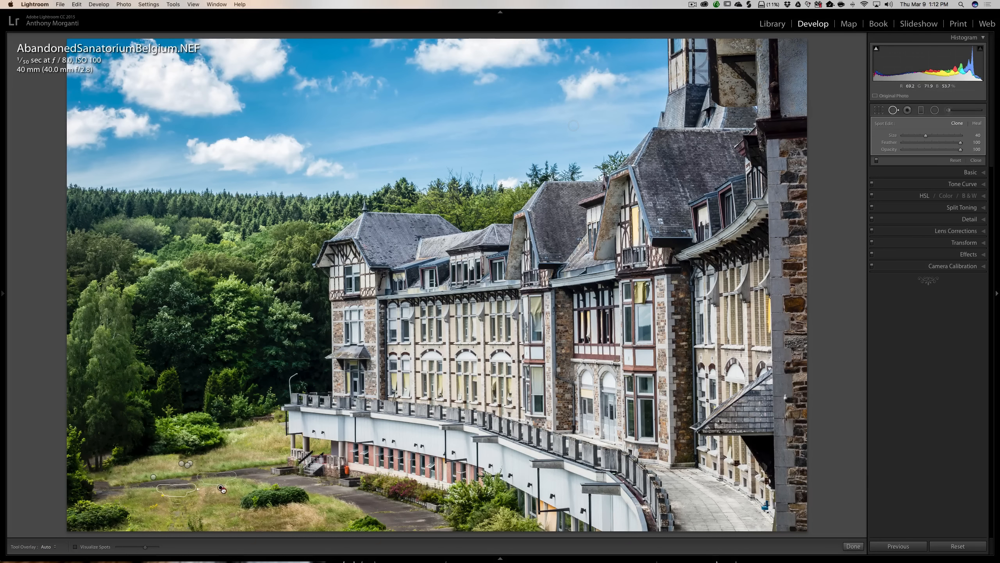
pyautogui.click(222, 491)
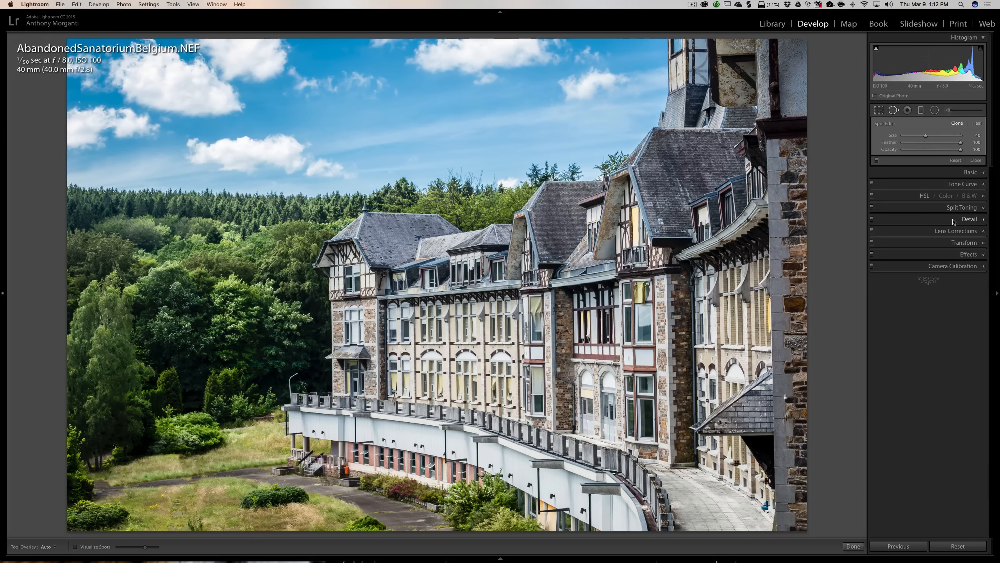
pyautogui.click(893, 110)
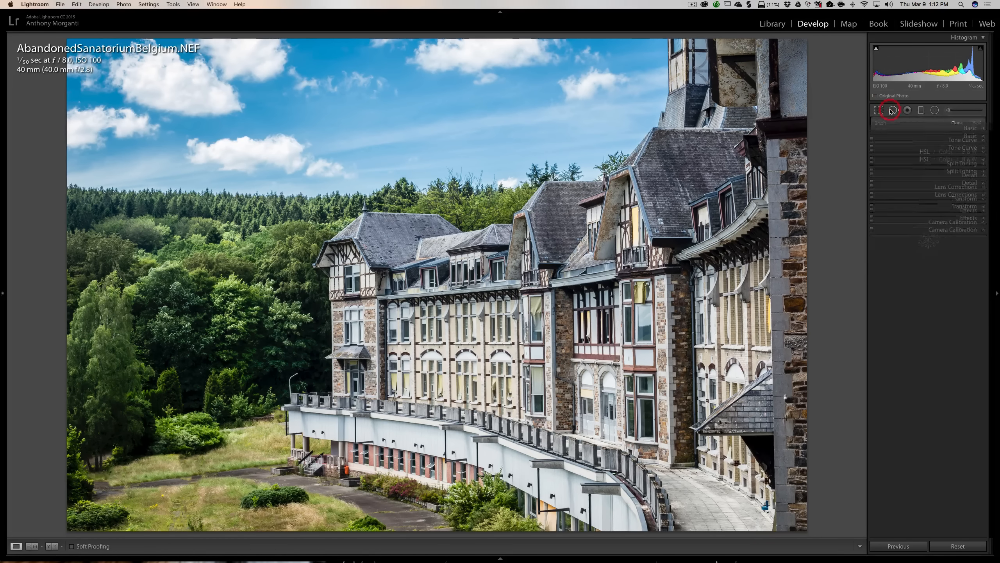